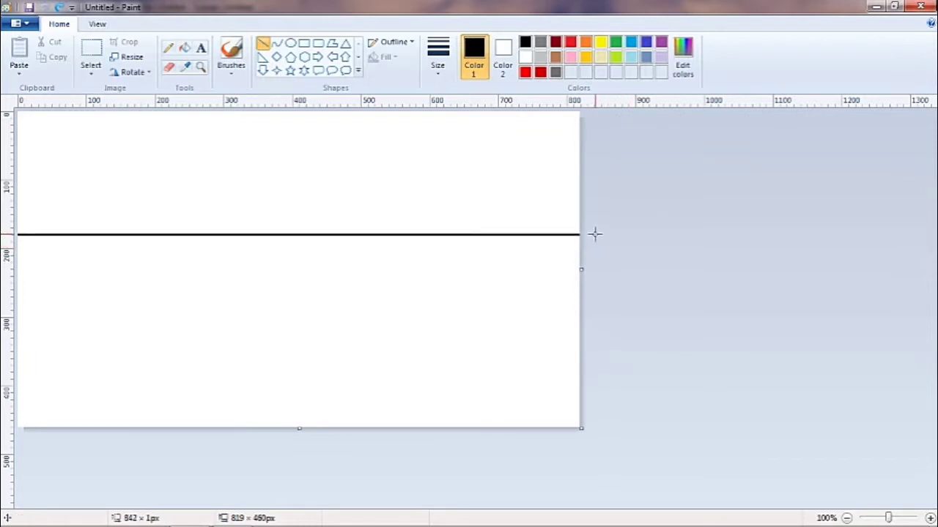
- Pencil three uneven mountain outlines along the horizon line and a wavy shoreline across the lower edge of the canvas
{"action": "left_click", "coordinate": [168, 48]}
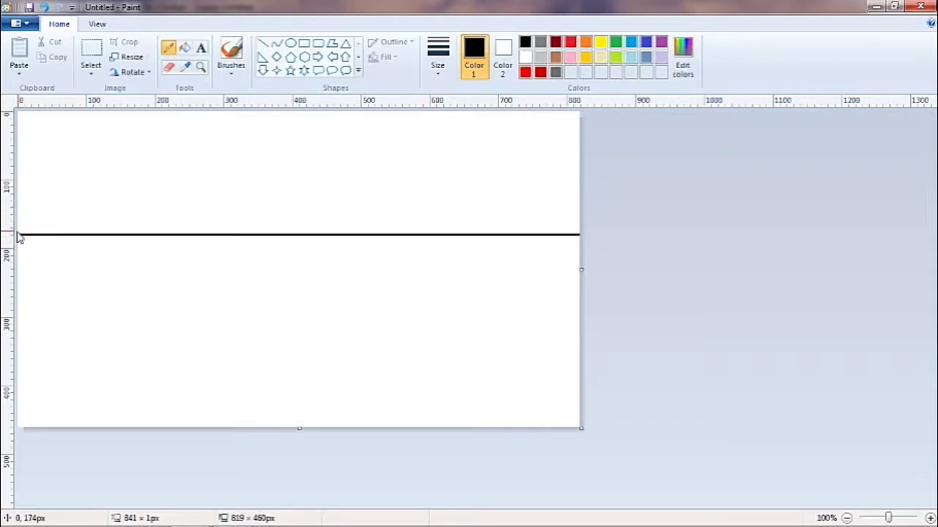
{"action": "mouse_move", "coordinate": [19, 233]}
{"action": "left_mouse_down"}
{"action": "mouse_move", "coordinate": [33, 207]}
{"action": "mouse_move", "coordinate": [81, 188]}
{"action": "left_mouse_up"}
{"action": "key", "text": "ctrl+z"}
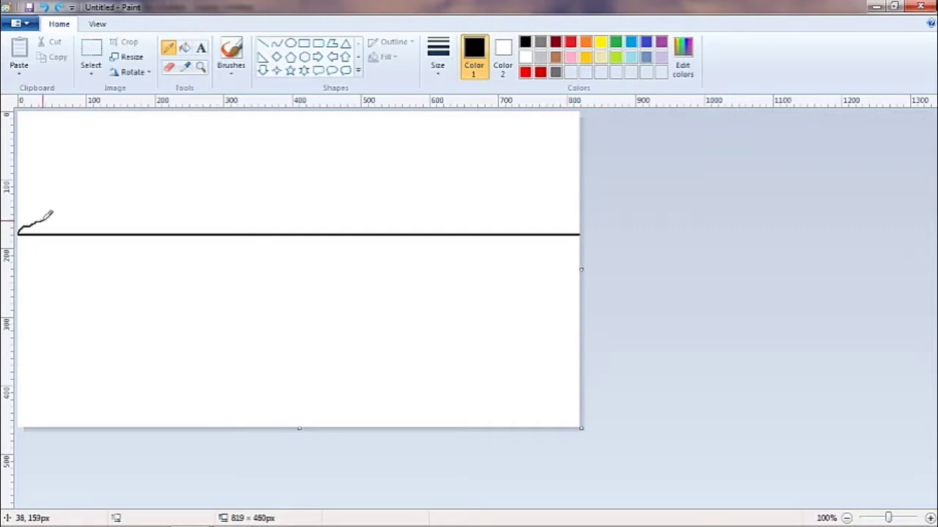
{"action": "mouse_move", "coordinate": [74, 209]}
{"action": "left_mouse_down"}
{"action": "mouse_move", "coordinate": [141, 177]}
{"action": "mouse_move", "coordinate": [174, 174]}
{"action": "mouse_move", "coordinate": [203, 179]}
{"action": "mouse_move", "coordinate": [262, 233]}
{"action": "mouse_move", "coordinate": [378, 181]}
{"action": "mouse_move", "coordinate": [470, 233]}
{"action": "left_mouse_up"}
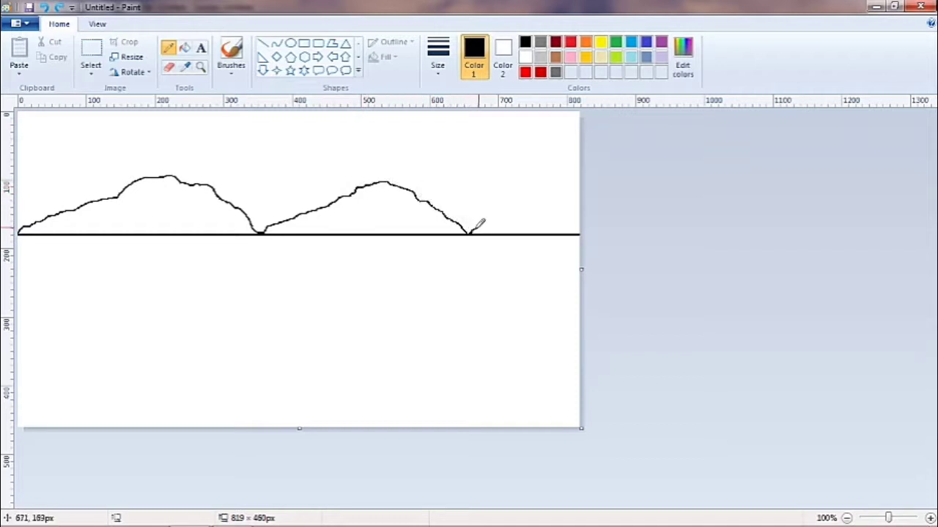
{"action": "mouse_move", "coordinate": [512, 211]}
{"action": "left_mouse_down"}
{"action": "mouse_move", "coordinate": [548, 203]}
{"action": "mouse_move", "coordinate": [583, 230]}
{"action": "left_mouse_up"}
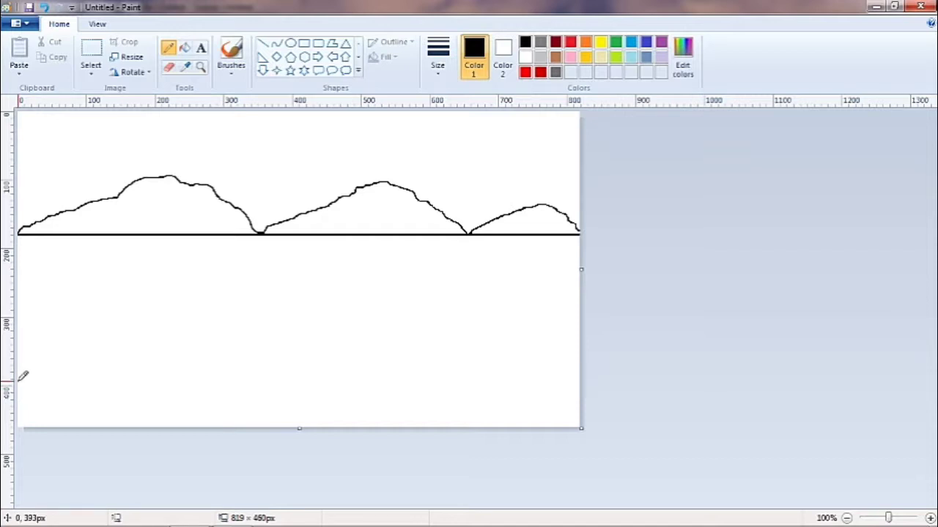
{"action": "mouse_move", "coordinate": [62, 383]}
{"action": "left_mouse_down"}
{"action": "mouse_move", "coordinate": [183, 385]}
{"action": "mouse_move", "coordinate": [256, 403]}
{"action": "mouse_move", "coordinate": [317, 403]}
{"action": "mouse_move", "coordinate": [325, 391]}
{"action": "mouse_move", "coordinate": [419, 432]}
{"action": "left_mouse_up"}
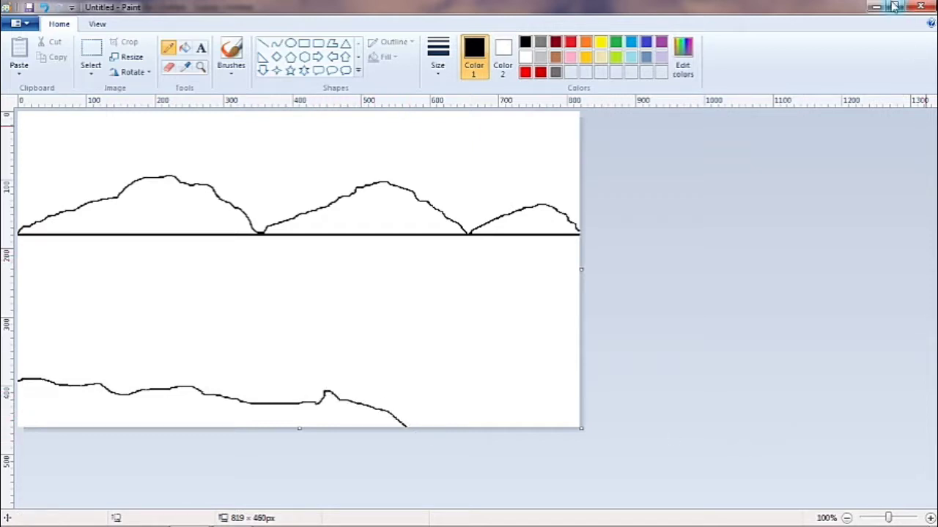
- Draw a circular sun about 72 × 66 px in the sky between the first two mountains
{"action": "left_click", "coordinate": [291, 43]}
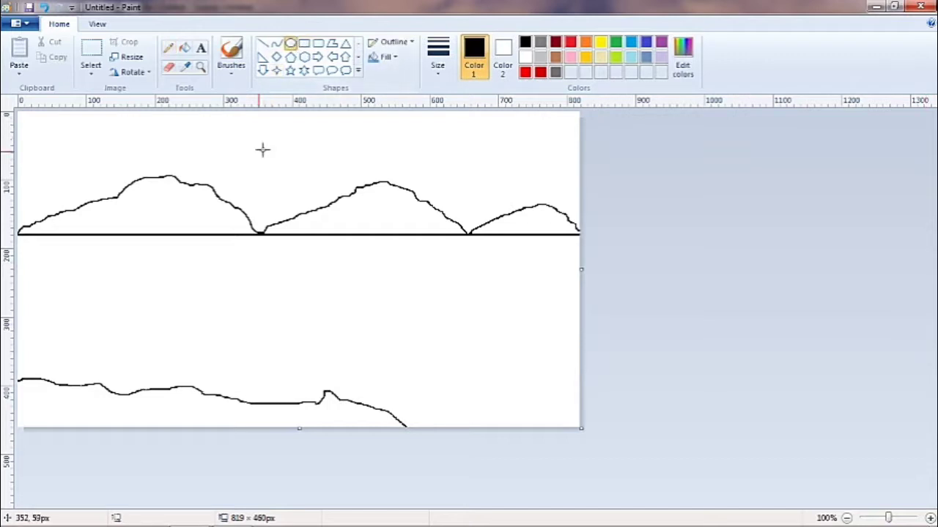
{"action": "mouse_move", "coordinate": [238, 142]}
{"action": "left_mouse_down"}
{"action": "mouse_move", "coordinate": [286, 189]}
{"action": "mouse_move", "coordinate": [264, 180]}
{"action": "left_mouse_up"}
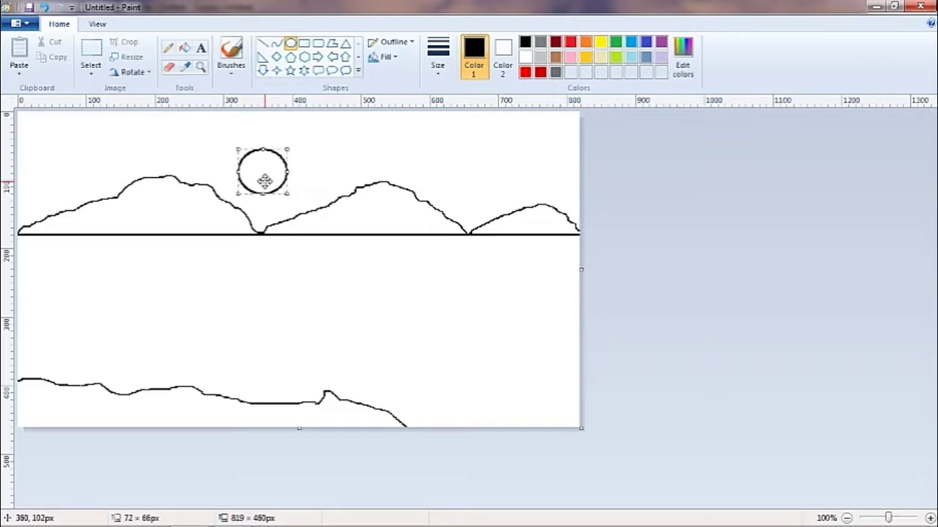
{"action": "left_click", "coordinate": [268, 45]}
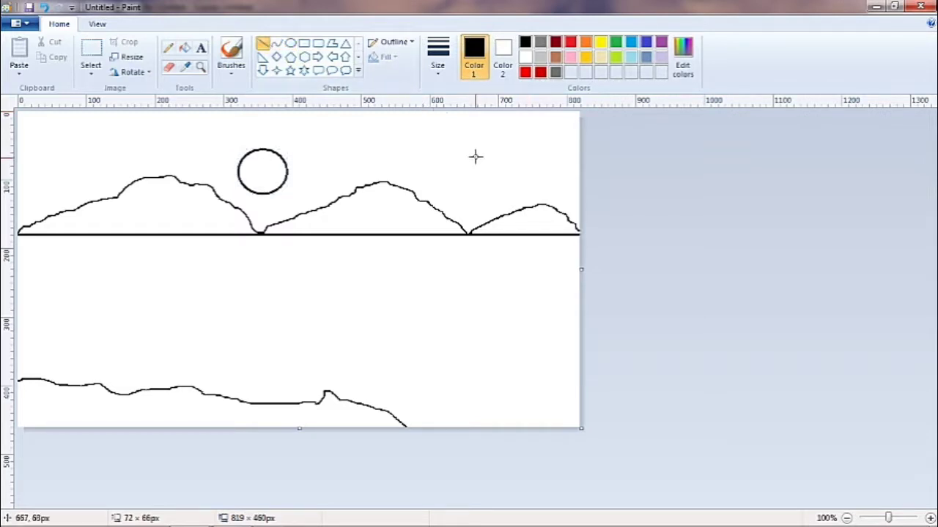
- Pencil a tree with a thicker stroke where the second and third mountains meet, adding trunk, branches and scribbled foliage
{"action": "left_click", "coordinate": [168, 48]}
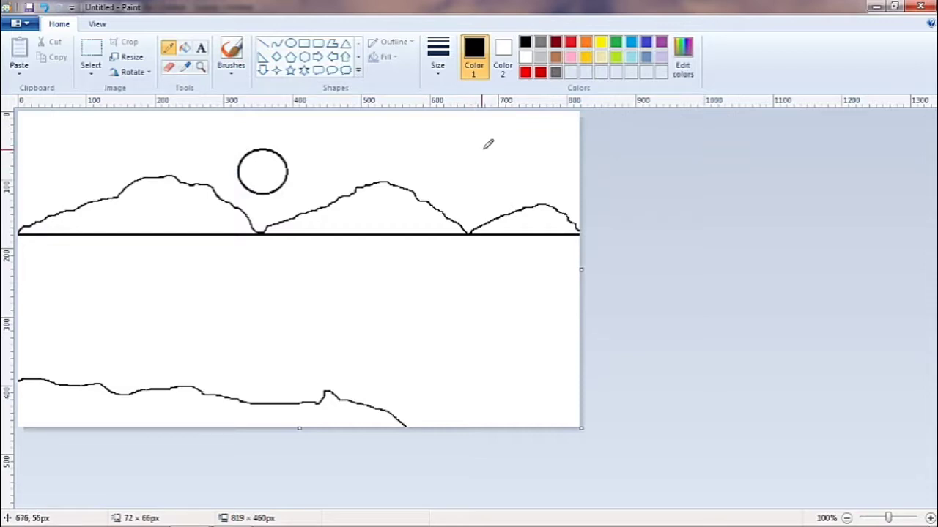
{"action": "left_click", "coordinate": [437, 79]}
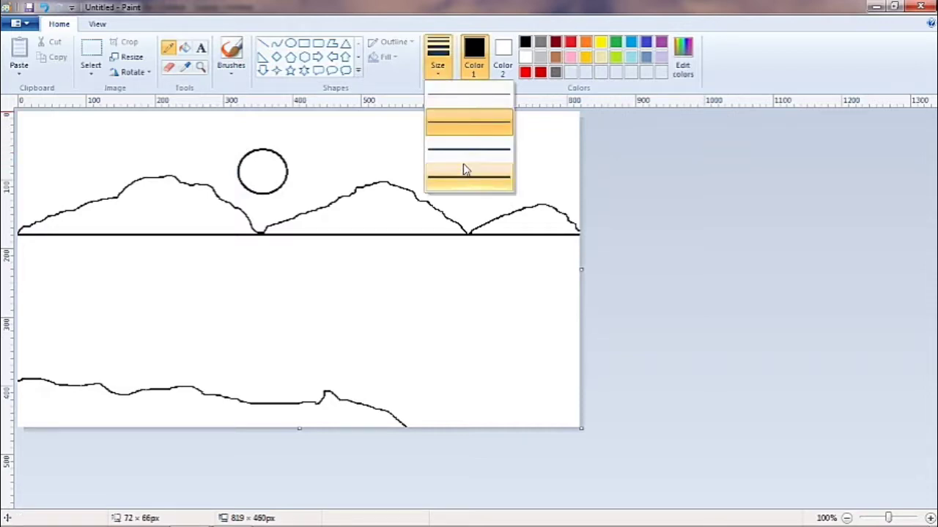
{"action": "left_click", "coordinate": [466, 159]}
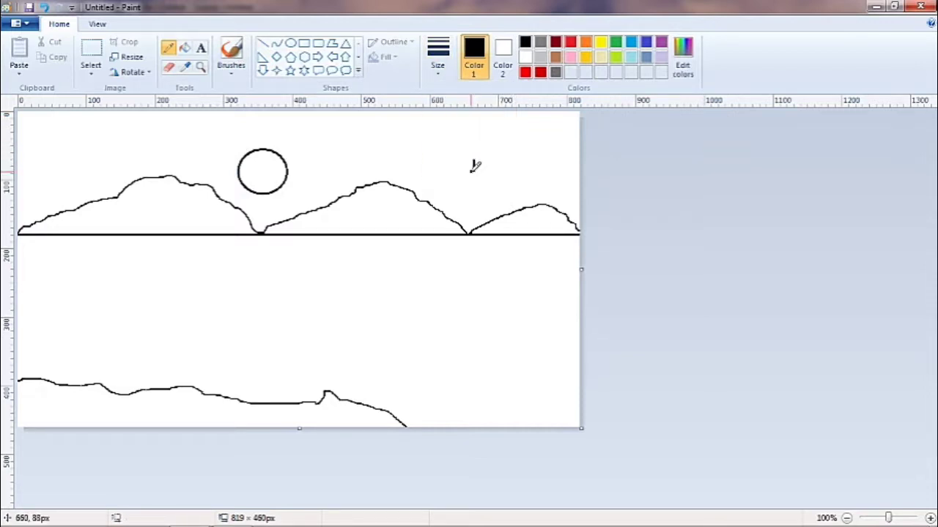
{"action": "left_click_drag", "start_coordinate": [473, 182], "coordinate": [473, 211]}
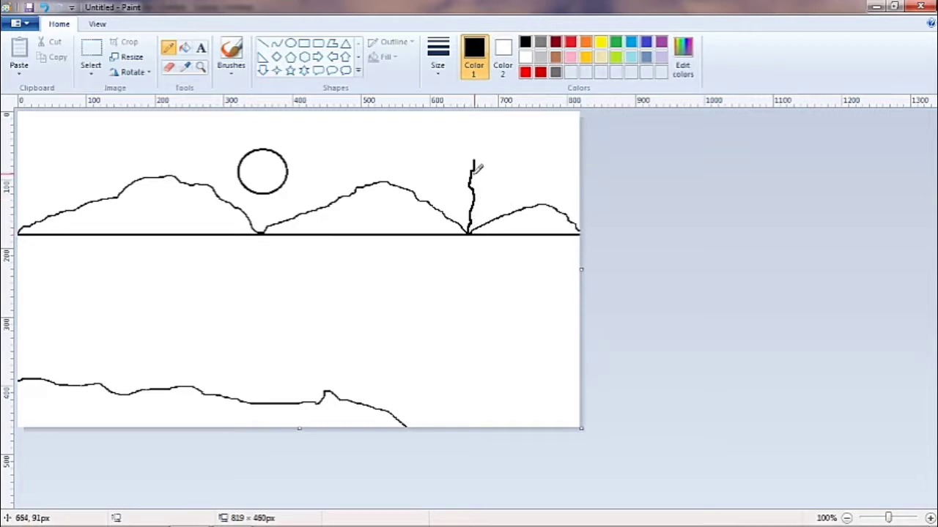
{"action": "mouse_move", "coordinate": [473, 174]}
{"action": "left_mouse_down"}
{"action": "mouse_move", "coordinate": [490, 166]}
{"action": "mouse_move", "coordinate": [455, 185]}
{"action": "left_mouse_up"}
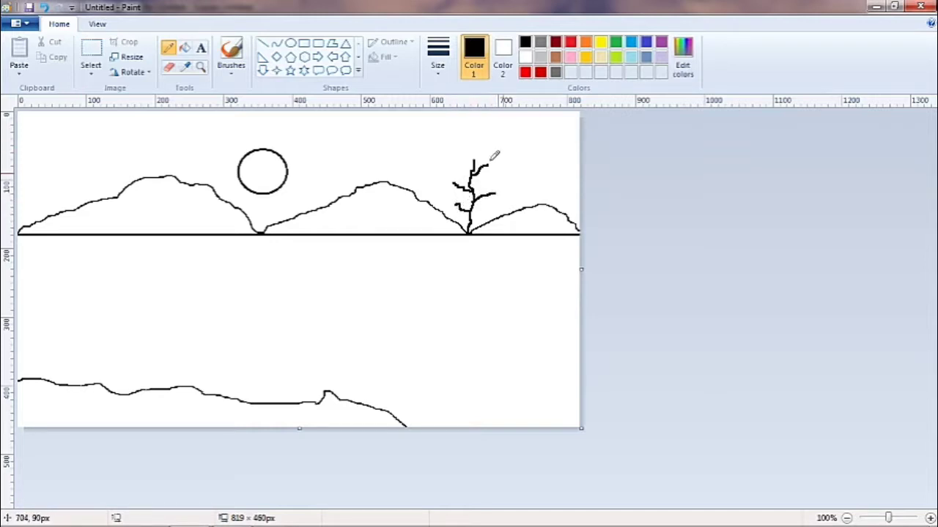
{"action": "mouse_move", "coordinate": [499, 190]}
{"action": "left_mouse_down"}
{"action": "mouse_move", "coordinate": [451, 190]}
{"action": "mouse_move", "coordinate": [458, 201]}
{"action": "mouse_move", "coordinate": [450, 202]}
{"action": "mouse_move", "coordinate": [459, 199]}
{"action": "mouse_move", "coordinate": [449, 188]}
{"action": "mouse_move", "coordinate": [455, 201]}
{"action": "mouse_move", "coordinate": [463, 195]}
{"action": "mouse_move", "coordinate": [460, 173]}
{"action": "mouse_move", "coordinate": [448, 180]}
{"action": "mouse_move", "coordinate": [456, 171]}
{"action": "mouse_move", "coordinate": [448, 169]}
{"action": "mouse_move", "coordinate": [479, 169]}
{"action": "mouse_move", "coordinate": [470, 154]}
{"action": "mouse_move", "coordinate": [484, 156]}
{"action": "mouse_move", "coordinate": [463, 150]}
{"action": "mouse_move", "coordinate": [467, 142]}
{"action": "mouse_move", "coordinate": [480, 146]}
{"action": "mouse_move", "coordinate": [458, 157]}
{"action": "mouse_move", "coordinate": [482, 143]}
{"action": "mouse_move", "coordinate": [489, 165]}
{"action": "mouse_move", "coordinate": [508, 164]}
{"action": "mouse_move", "coordinate": [477, 150]}
{"action": "mouse_move", "coordinate": [487, 146]}
{"action": "mouse_move", "coordinate": [449, 172]}
{"action": "mouse_move", "coordinate": [467, 167]}
{"action": "mouse_move", "coordinate": [452, 174]}
{"action": "mouse_move", "coordinate": [465, 208]}
{"action": "mouse_move", "coordinate": [518, 189]}
{"action": "left_mouse_up"}
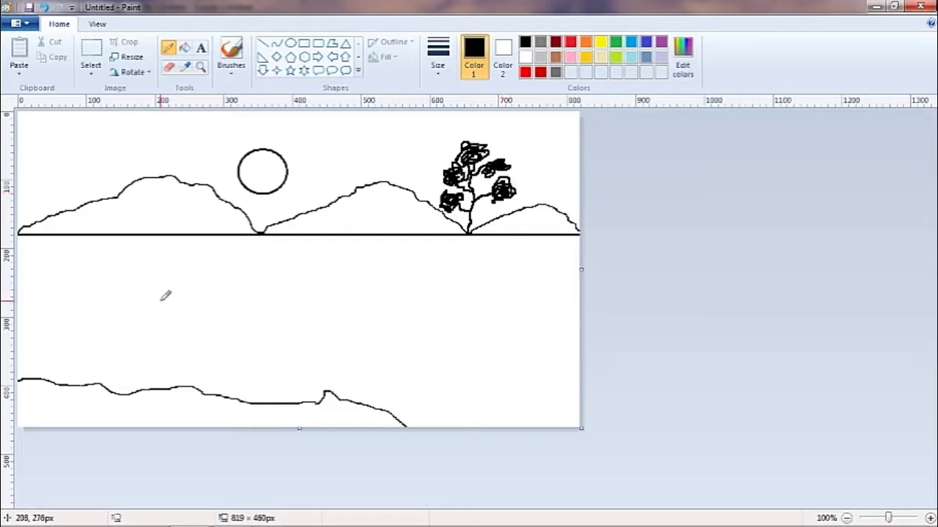
- Draw a leaf with the Curve tool, using a curved midrib and two bowed edges, leaning left above the shoreline
{"action": "left_click", "coordinate": [277, 43]}
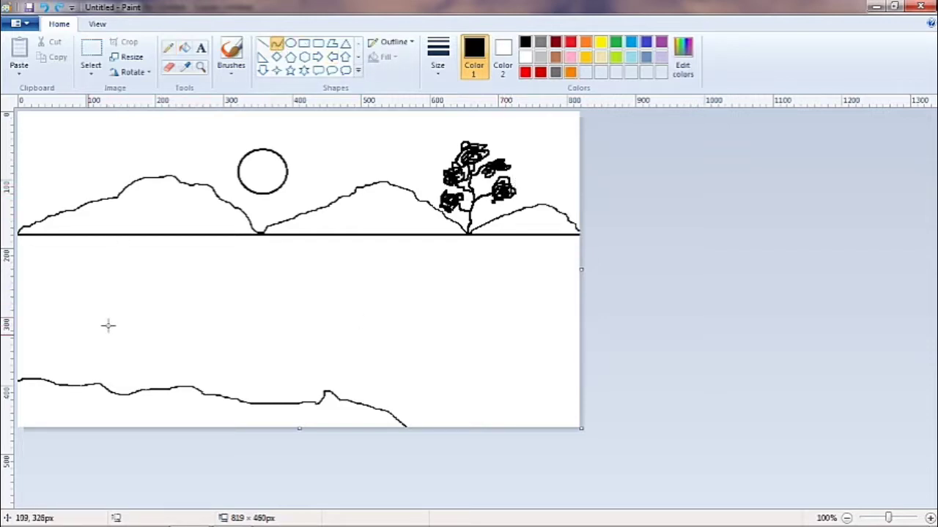
{"action": "left_click_drag", "start_coordinate": [78, 388], "coordinate": [63, 353]}
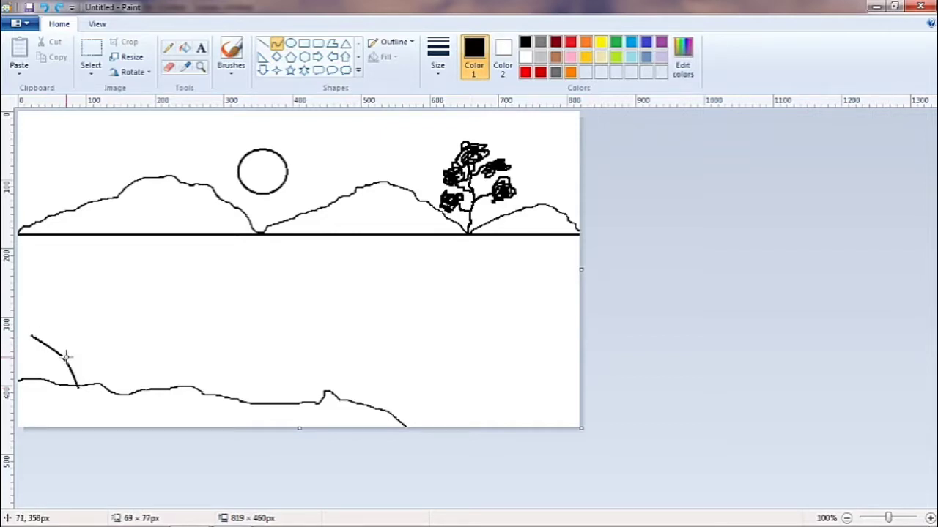
{"action": "left_click", "coordinate": [79, 387]}
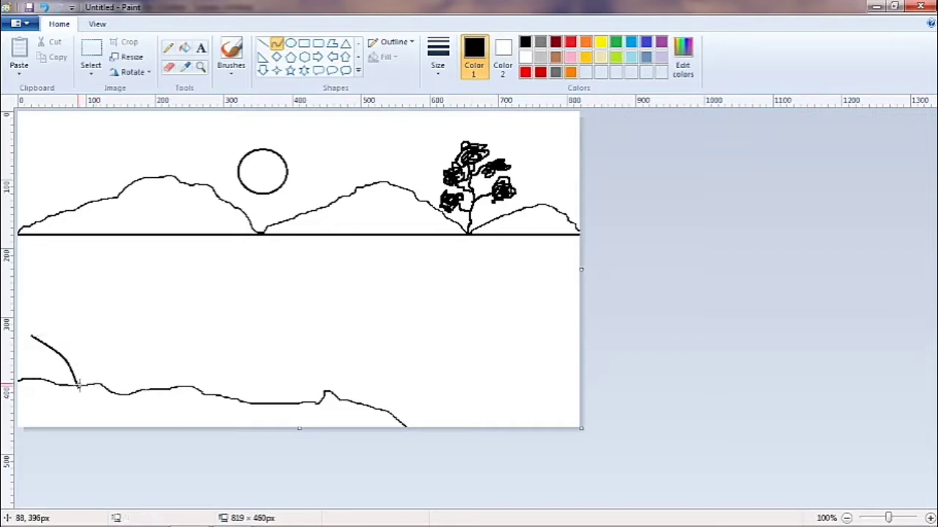
{"action": "mouse_move", "coordinate": [71, 375]}
{"action": "left_mouse_down"}
{"action": "mouse_move", "coordinate": [37, 331]}
{"action": "mouse_move", "coordinate": [30, 337]}
{"action": "mouse_move", "coordinate": [88, 341]}
{"action": "mouse_move", "coordinate": [97, 356]}
{"action": "mouse_move", "coordinate": [32, 336]}
{"action": "mouse_move", "coordinate": [56, 386]}
{"action": "left_mouse_up"}
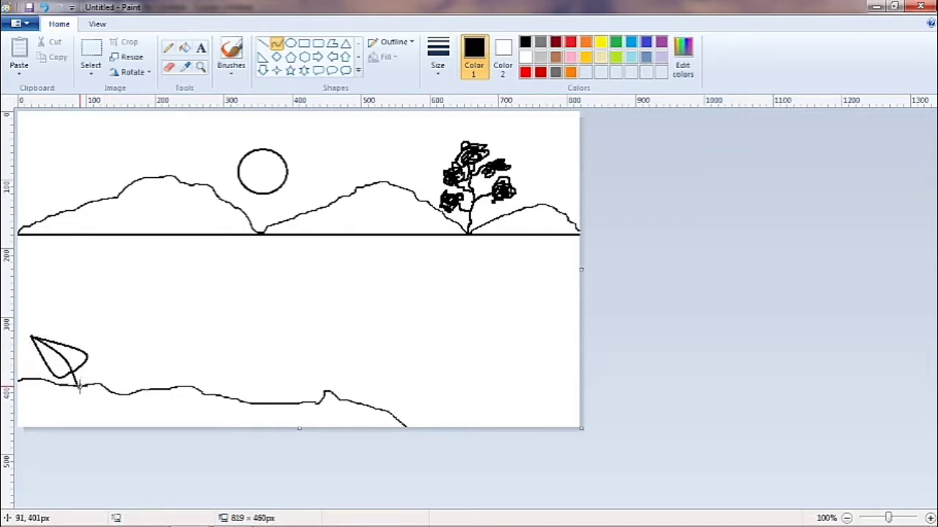
- Draw a second curved leaf leaning right from the same base, with a midrib and upper and lower edges
{"action": "left_click_drag", "start_coordinate": [79, 386], "coordinate": [98, 350]}
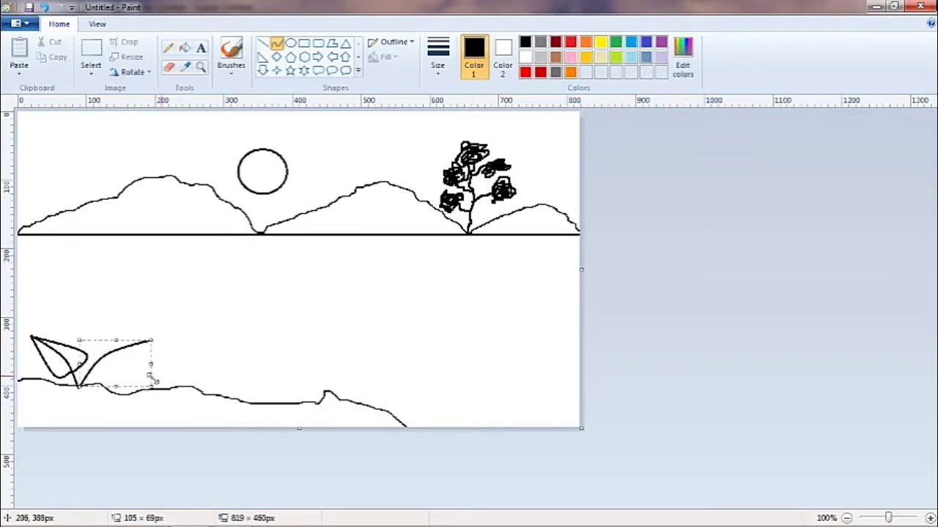
{"action": "left_click", "coordinate": [176, 368]}
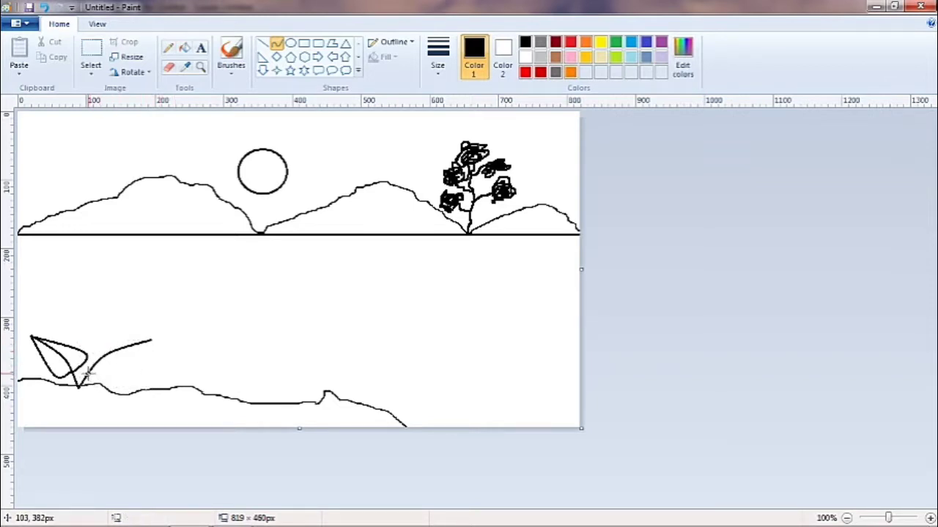
{"action": "left_click_drag", "start_coordinate": [87, 374], "coordinate": [90, 337]}
{"action": "left_click", "coordinate": [139, 323]}
{"action": "left_click_drag", "start_coordinate": [87, 373], "coordinate": [151, 340]}
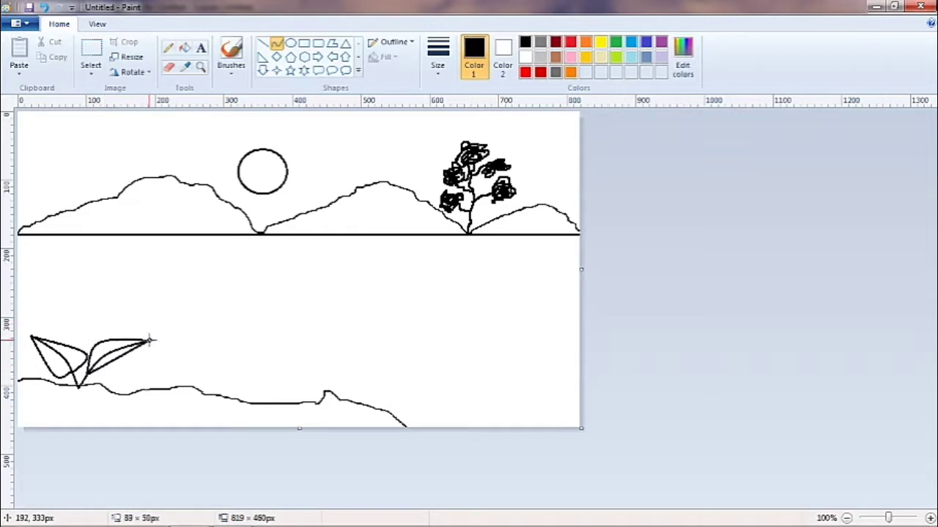
{"action": "left_click_drag", "start_coordinate": [102, 381], "coordinate": [106, 376]}
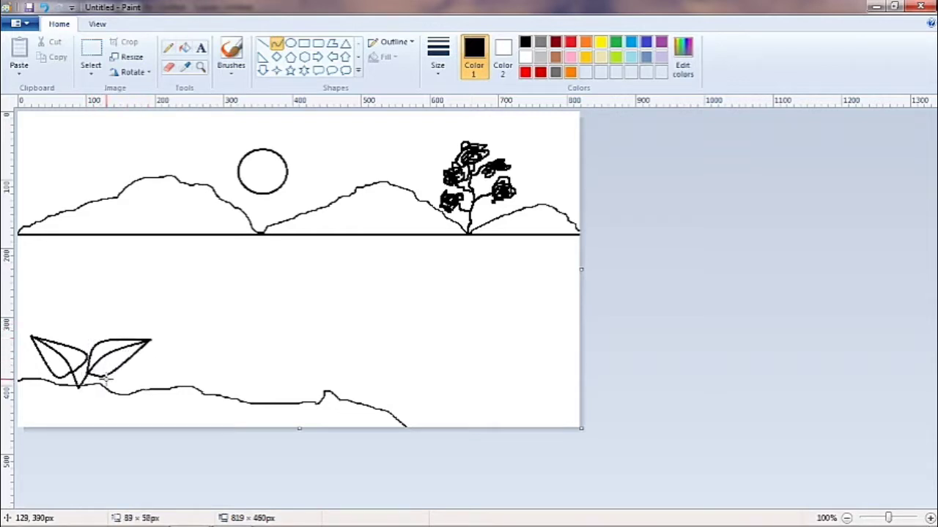
{"action": "left_click", "coordinate": [182, 342]}
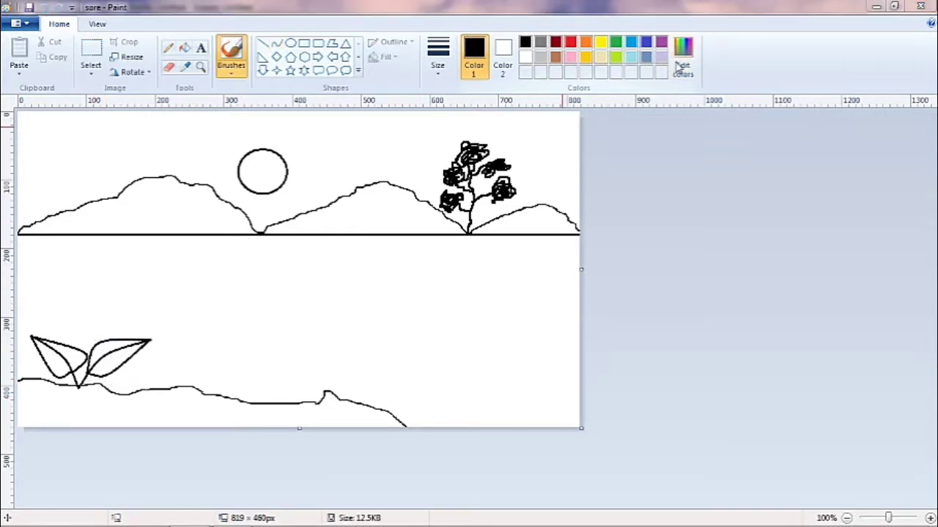
- Choose the basic orange colour (red 255, green 128, blue 0) and fill the sky with it
{"action": "left_click", "coordinate": [682, 58]}
{"action": "left_click", "coordinate": [345, 242]}
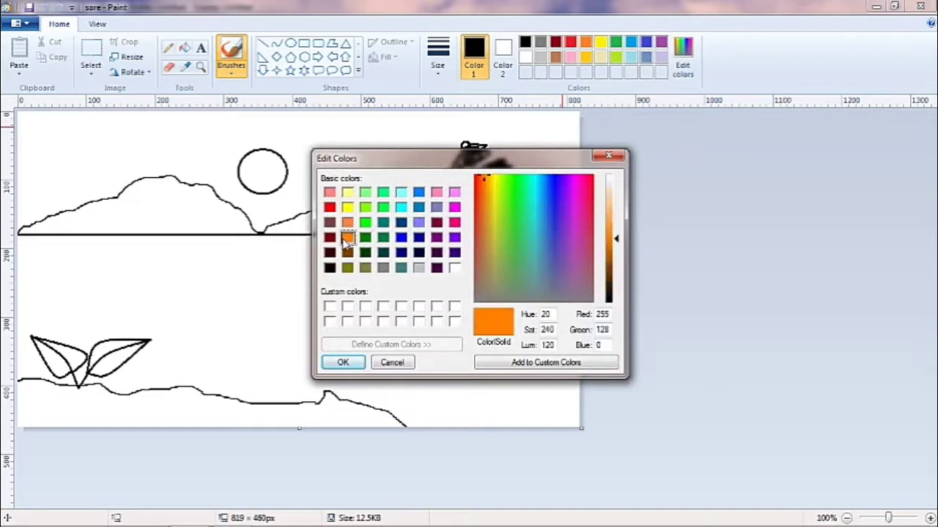
{"action": "left_click", "coordinate": [342, 362]}
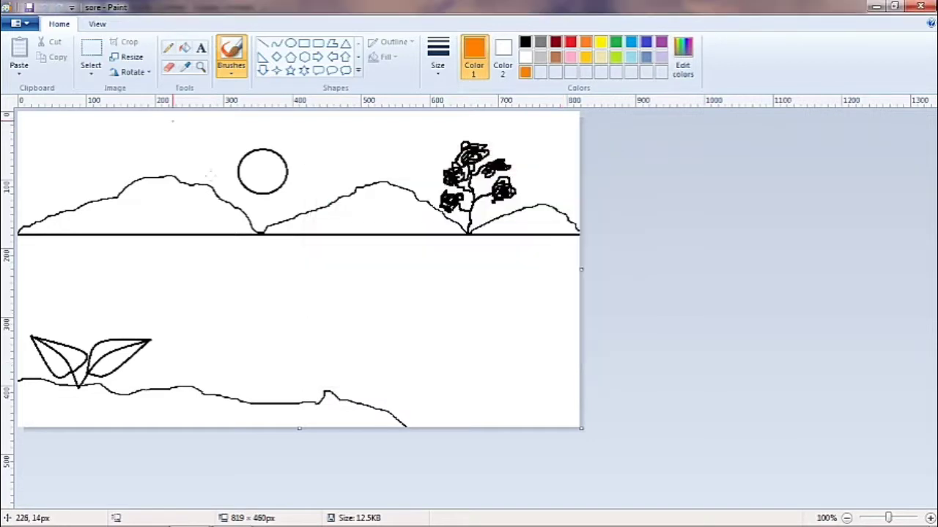
{"action": "left_click", "coordinate": [185, 48]}
{"action": "left_click", "coordinate": [183, 142]}
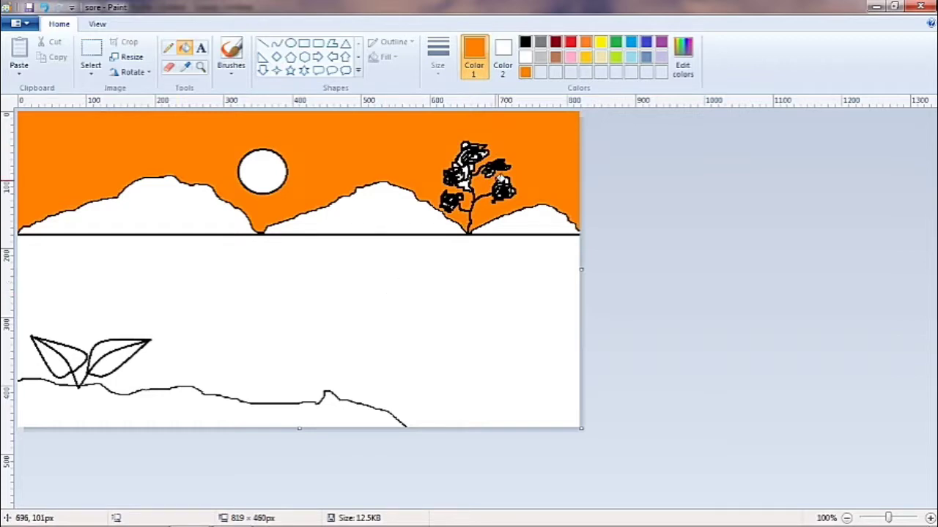
- Fill the larger white gaps in the foliage clump on the tree's lower right branch with orange
{"action": "scroll", "coordinate": [498, 178], "scroll_direction": "up", "scroll_amount": 1}
{"action": "scroll", "coordinate": [600, 331], "scroll_direction": "up", "scroll_amount": 1}
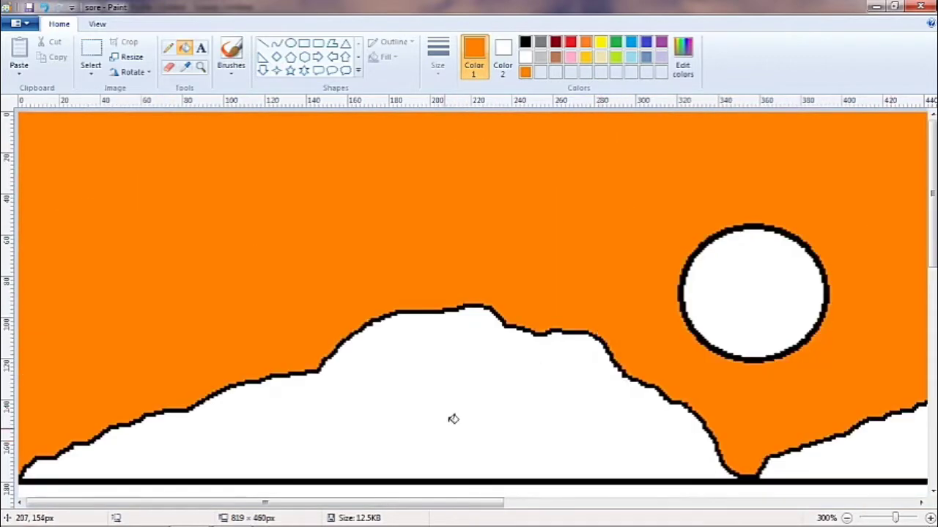
{"action": "left_click_drag", "start_coordinate": [429, 503], "coordinate": [814, 498]}
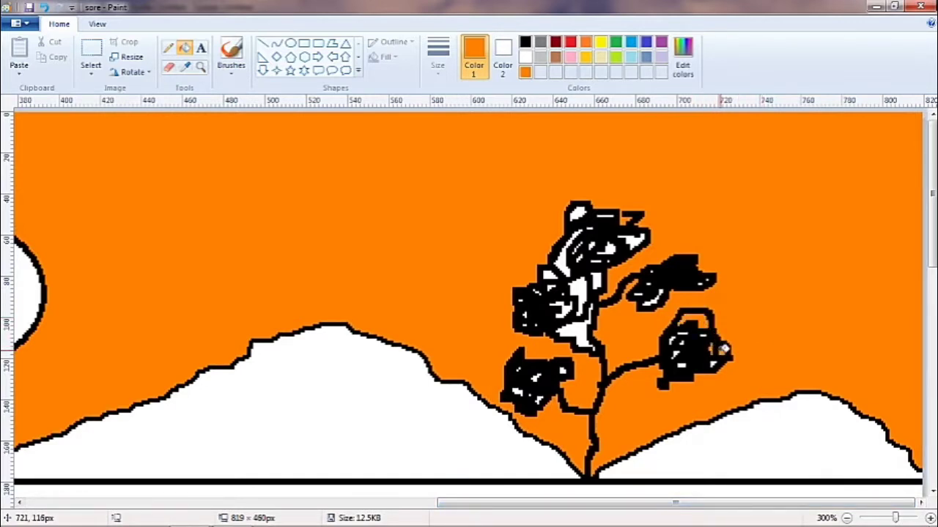
{"action": "left_click", "coordinate": [714, 362]}
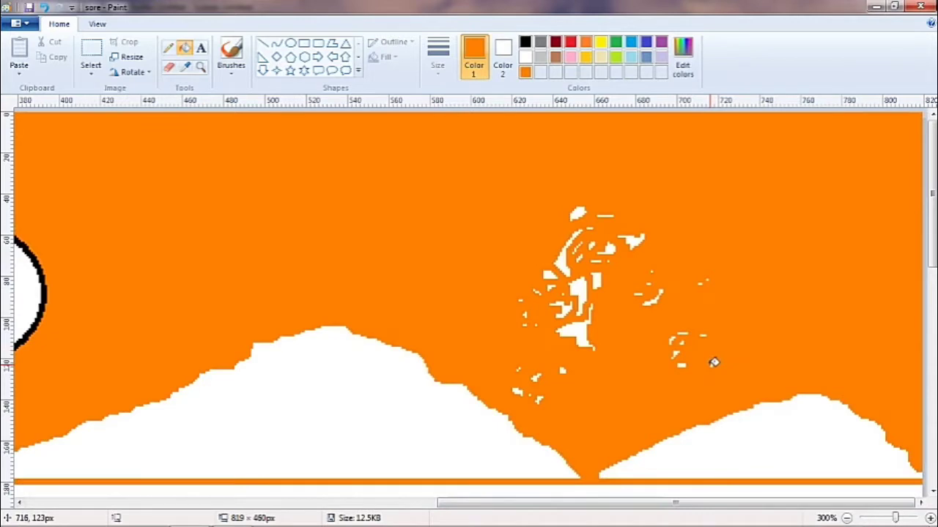
{"action": "key", "text": "ctrl+z"}
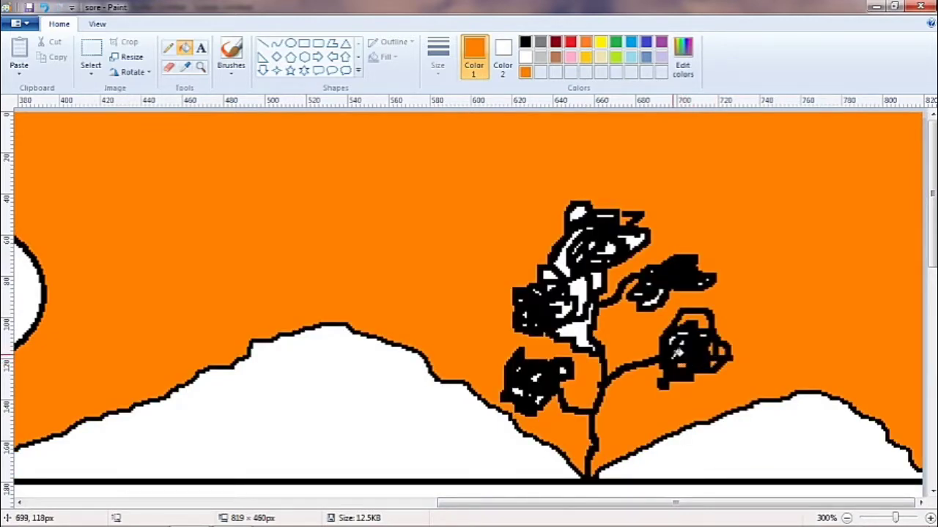
{"action": "left_click", "coordinate": [681, 353]}
{"action": "key", "text": "ctrl+z"}
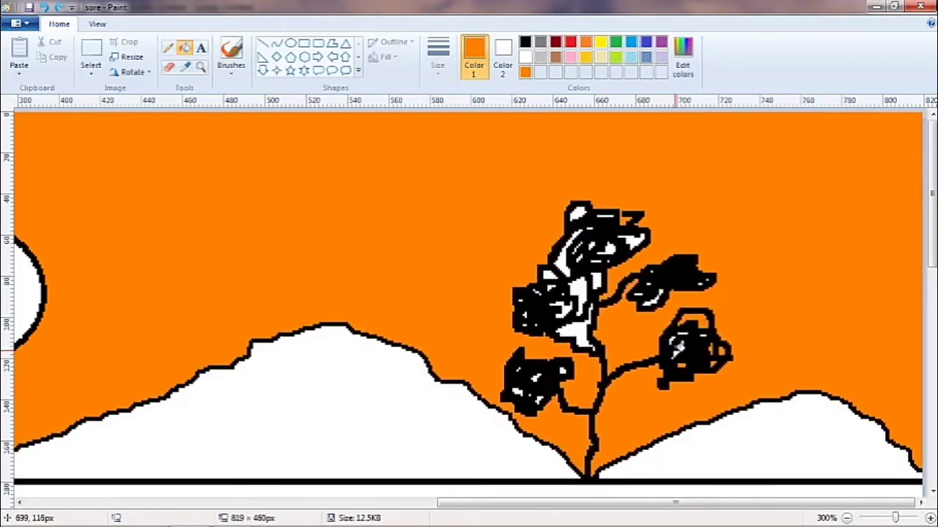
{"action": "key", "text": "ctrl+z"}
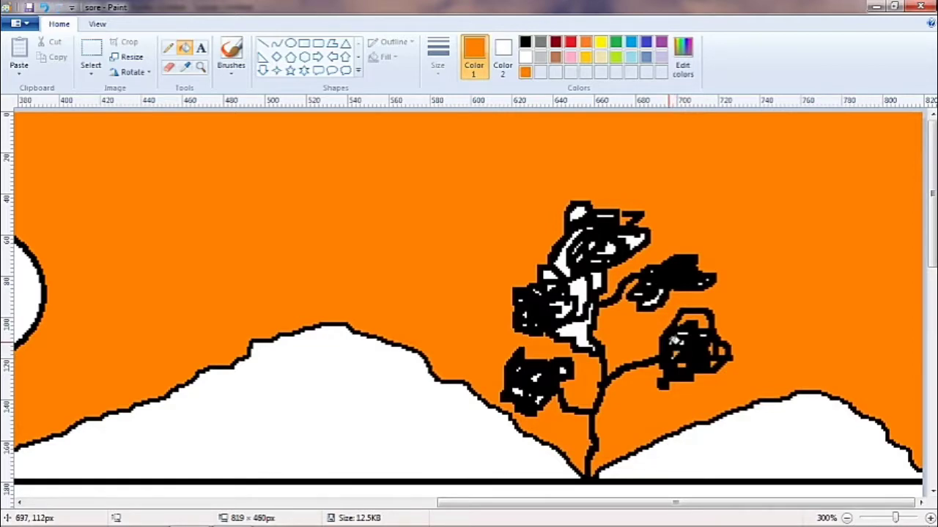
{"action": "left_click", "coordinate": [674, 340]}
{"action": "key", "text": "ctrl+z"}
- Try to fill the tiny white gap at the upper right edge of the lower right foliage clump with orange
{"action": "scroll", "coordinate": [675, 340], "scroll_direction": "up", "scroll_amount": 1, "text": "ctrl"}
{"action": "scroll", "coordinate": [799, 318], "scroll_direction": "down", "scroll_amount": 5}
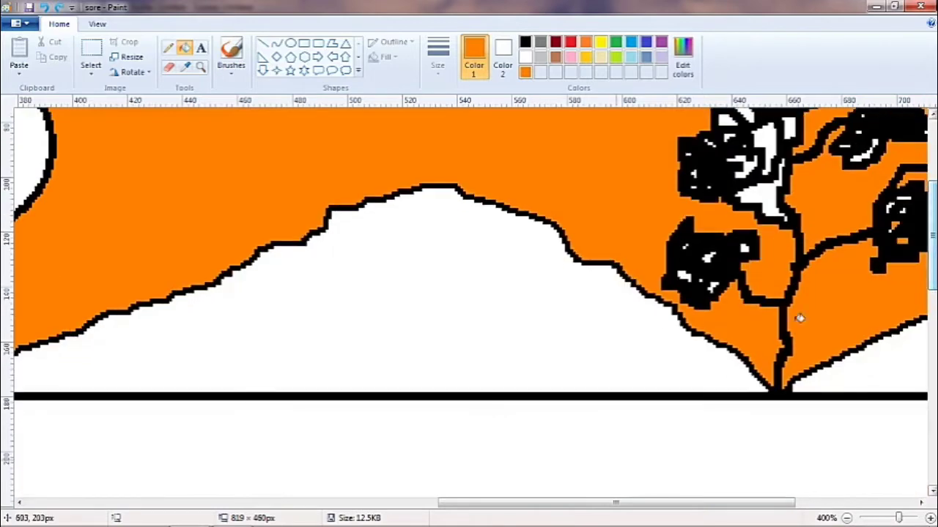
{"action": "left_click_drag", "start_coordinate": [618, 504], "coordinate": [655, 504]}
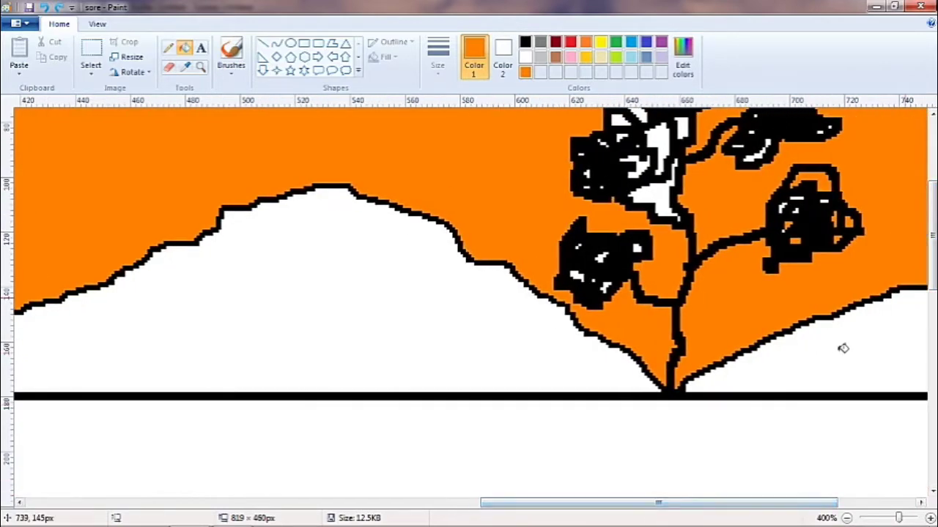
{"action": "scroll", "coordinate": [844, 348], "scroll_direction": "down", "scroll_amount": 3}
{"action": "scroll", "coordinate": [843, 348], "scroll_direction": "up", "scroll_amount": 4}
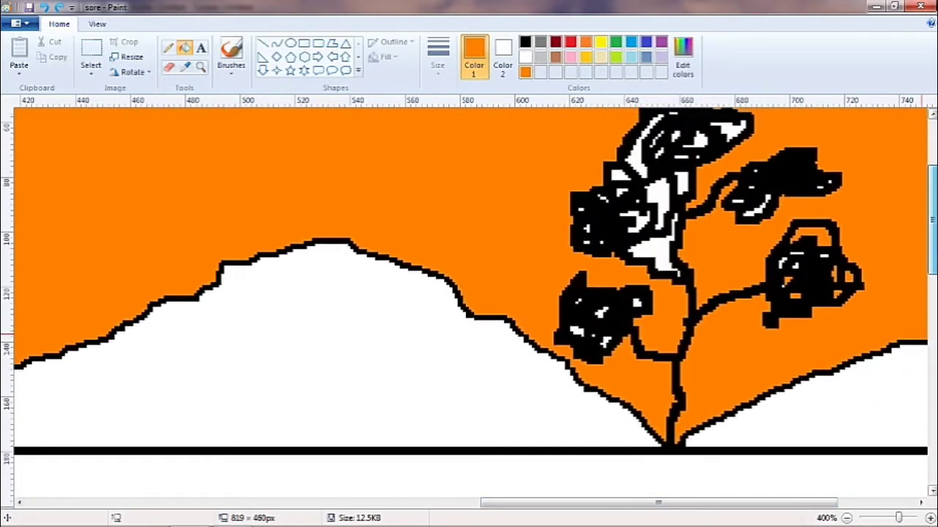
{"action": "scroll", "coordinate": [932, 220], "scroll_direction": "up", "scroll_amount": 2}
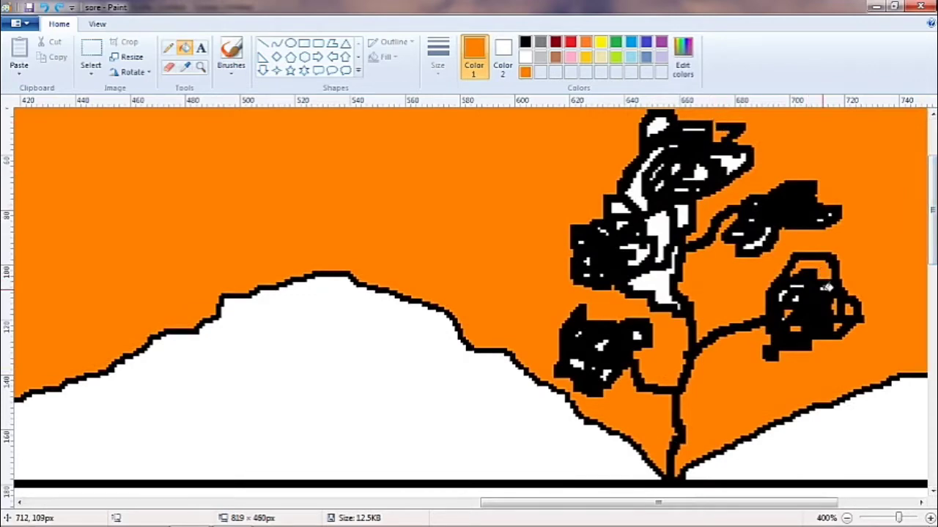
{"action": "left_click", "coordinate": [826, 287]}
{"action": "key", "text": "ctrl+z"}
{"action": "left_click", "coordinate": [827, 288]}
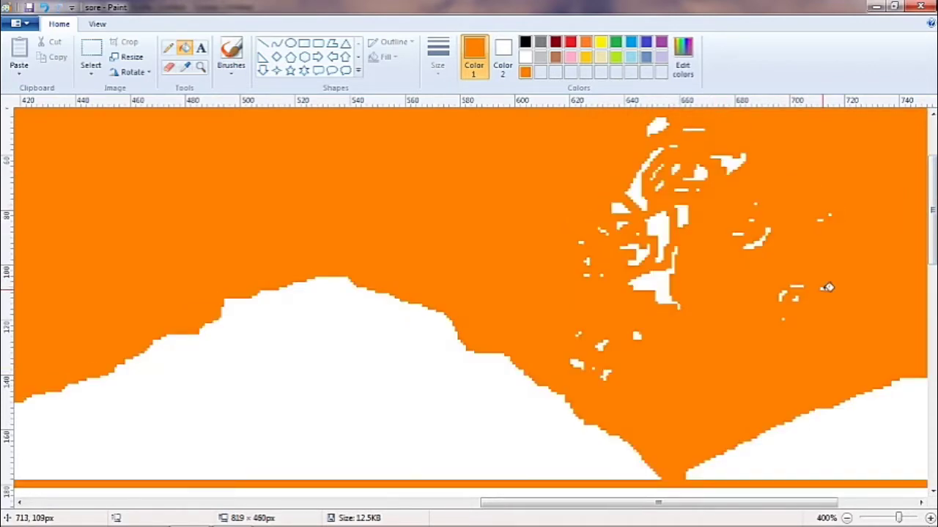
{"action": "key", "text": "ctrl+z"}
- Fill the remaining small white gaps inside the lower right foliage clump with orange
{"action": "scroll", "coordinate": [824, 289], "scroll_direction": "up", "scroll_amount": 1}
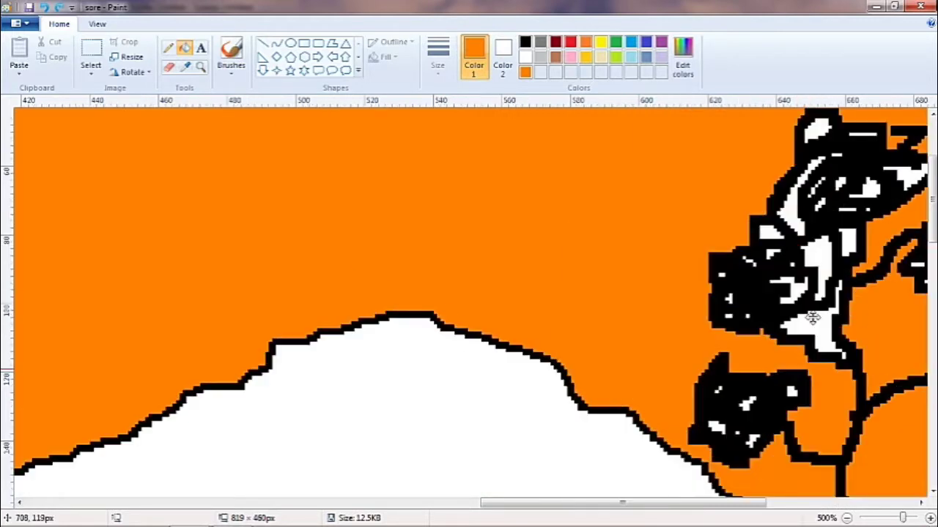
{"action": "left_click_drag", "start_coordinate": [662, 504], "coordinate": [762, 500]}
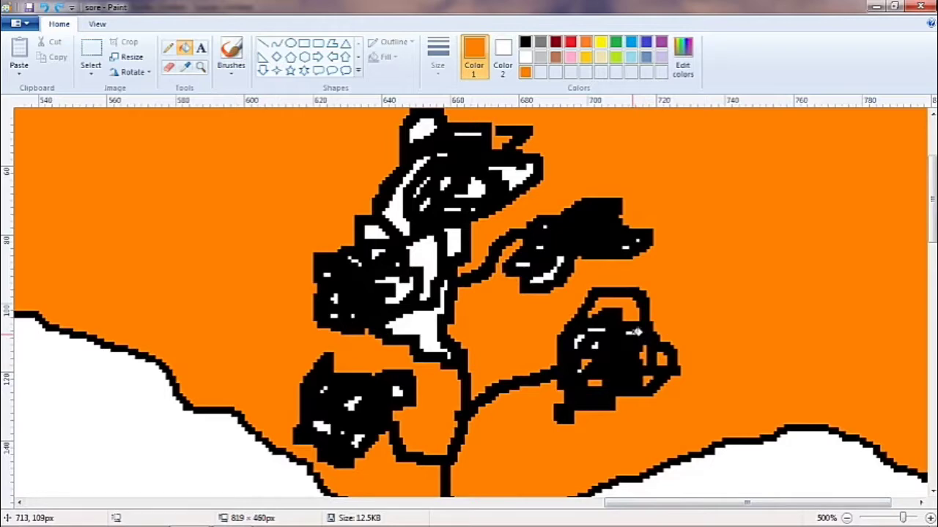
{"action": "left_click", "coordinate": [636, 332]}
{"action": "key", "text": "ctrl+z"}
{"action": "left_click", "coordinate": [636, 332]}
{"action": "key", "text": "ctrl+z"}
{"action": "left_click", "coordinate": [633, 333]}
{"action": "key", "text": "ctrl+z"}
{"action": "scroll", "coordinate": [627, 331], "scroll_direction": "up", "scroll_amount": 1, "text": "ctrl"}
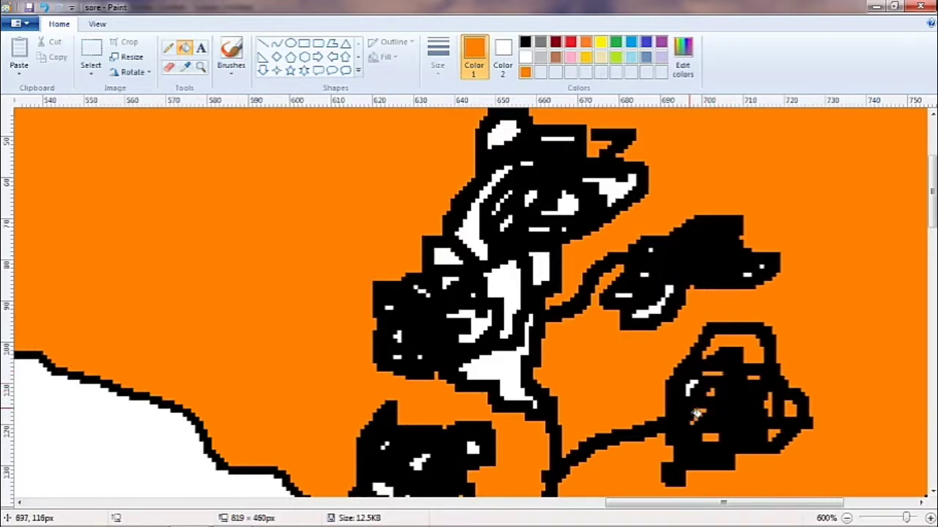
{"action": "left_click", "coordinate": [692, 388]}
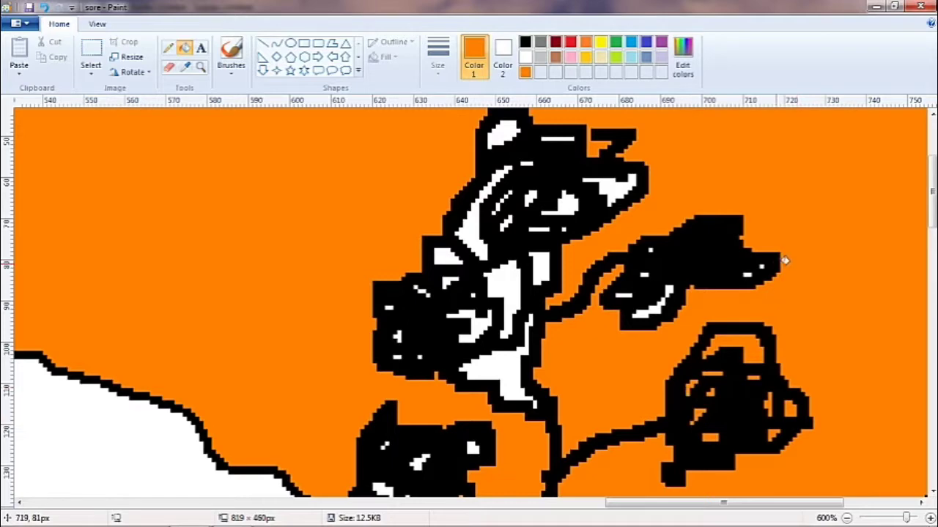
- Fill the two tiny white gaps at the right tip of the upper right branch's foliage with orange
{"action": "left_click", "coordinate": [766, 265]}
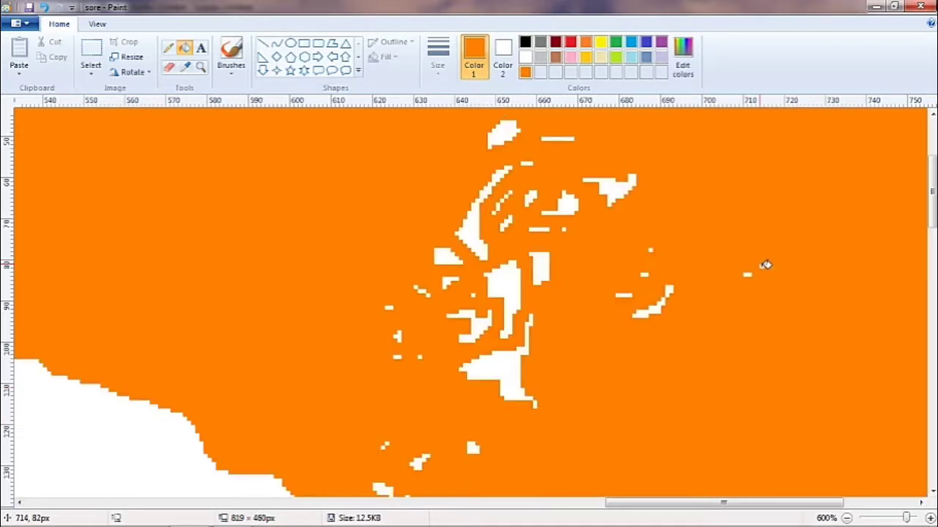
{"action": "key", "text": "ctrl+z"}
{"action": "left_click", "coordinate": [766, 265]}
{"action": "key", "text": "ctrl+z"}
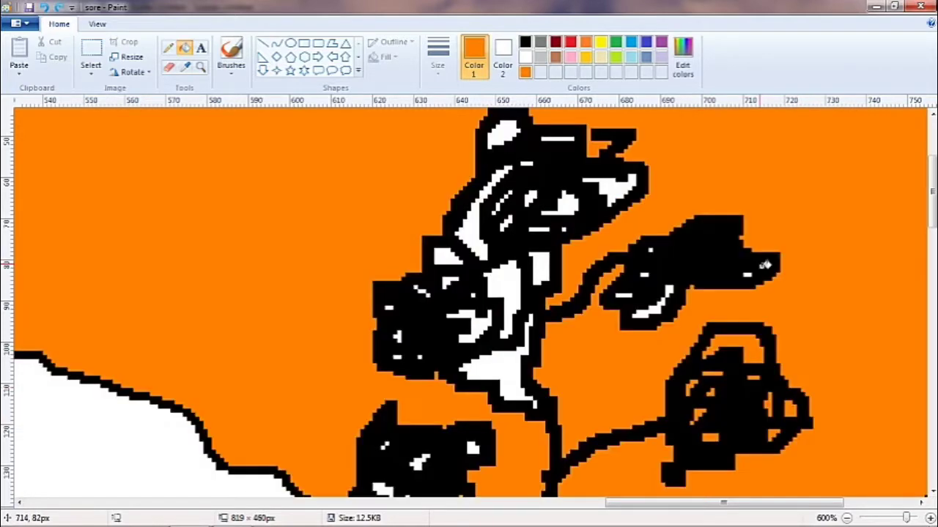
{"action": "left_click", "coordinate": [766, 265]}
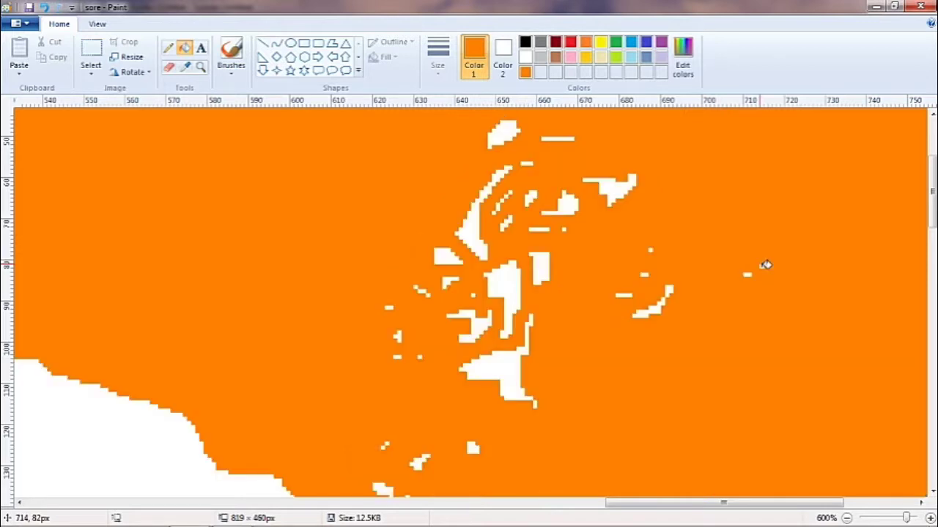
{"action": "key", "text": "ctrl+z"}
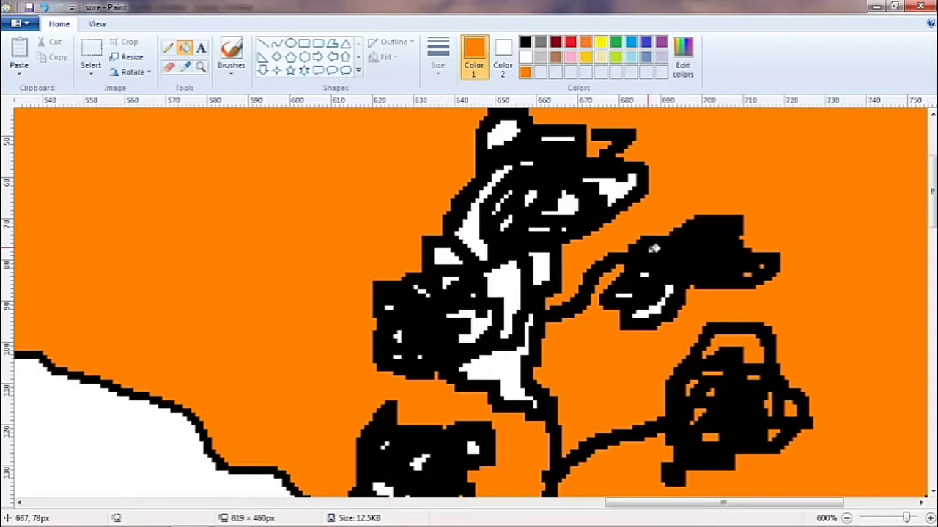
- Fill the white gaps in the left and lower parts of the upper right branch's foliage with orange
{"action": "left_click", "coordinate": [654, 250]}
{"action": "key", "text": "ctrl+z"}
{"action": "left_click", "coordinate": [654, 249]}
{"action": "key", "text": "ctrl+z"}
{"action": "left_click", "coordinate": [655, 249]}
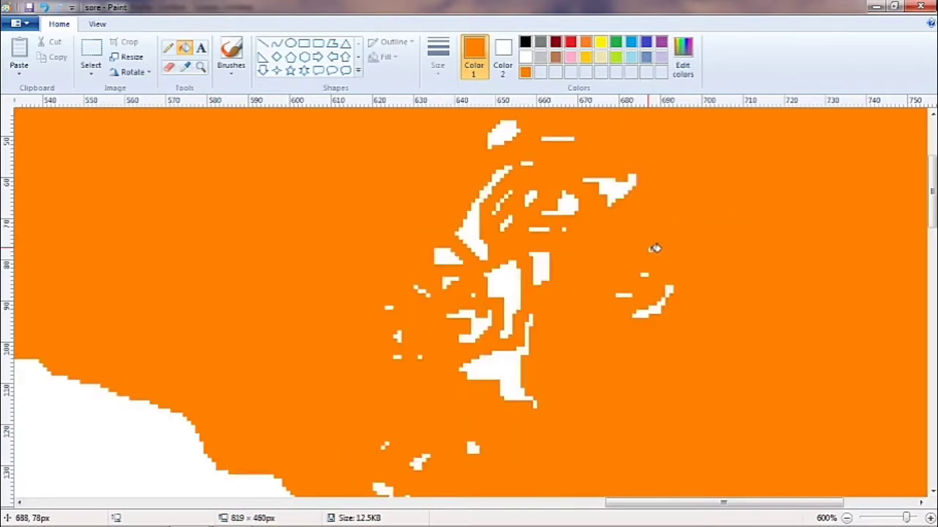
{"action": "key", "text": "ctrl+z"}
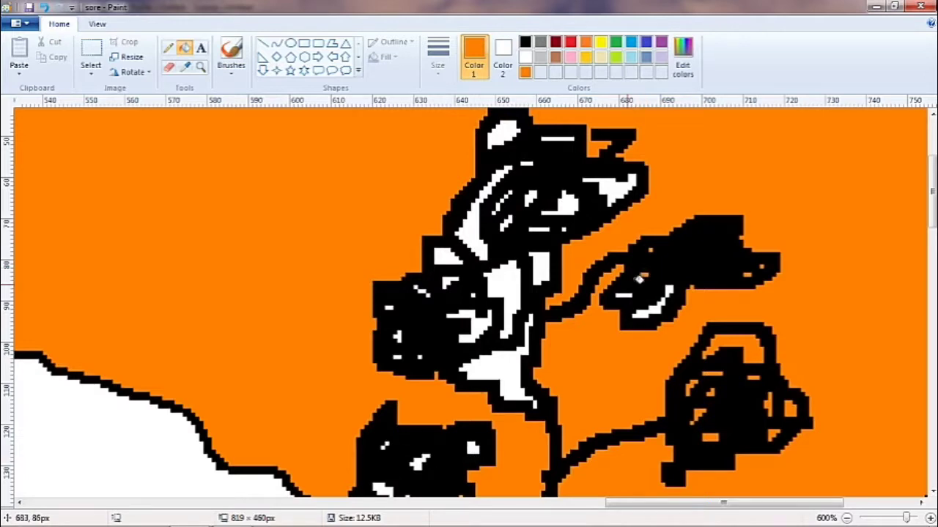
{"action": "left_click", "coordinate": [628, 293]}
{"action": "left_click", "coordinate": [642, 311]}
{"action": "left_click", "coordinate": [660, 308]}
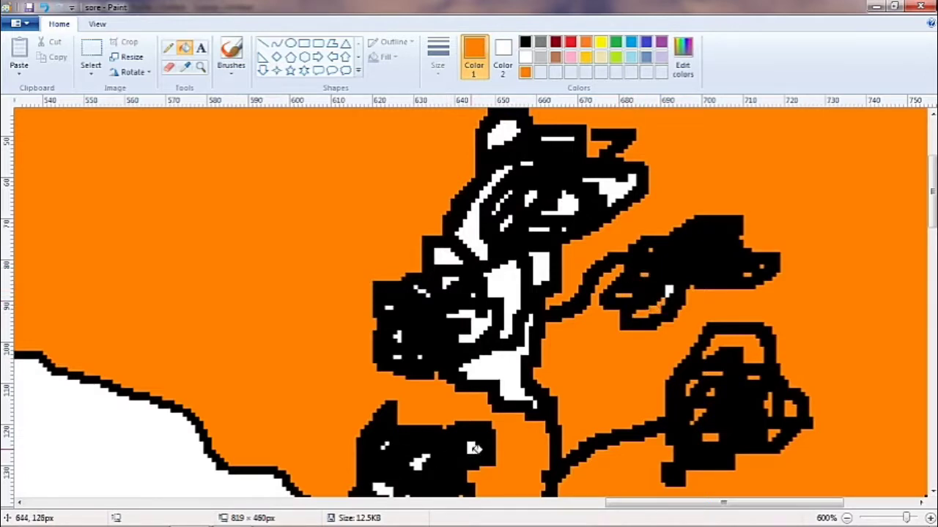
- Fill the gaps in the lower left foliage clump and the large gap beside the trunk above it with orange
{"action": "left_click", "coordinate": [474, 448]}
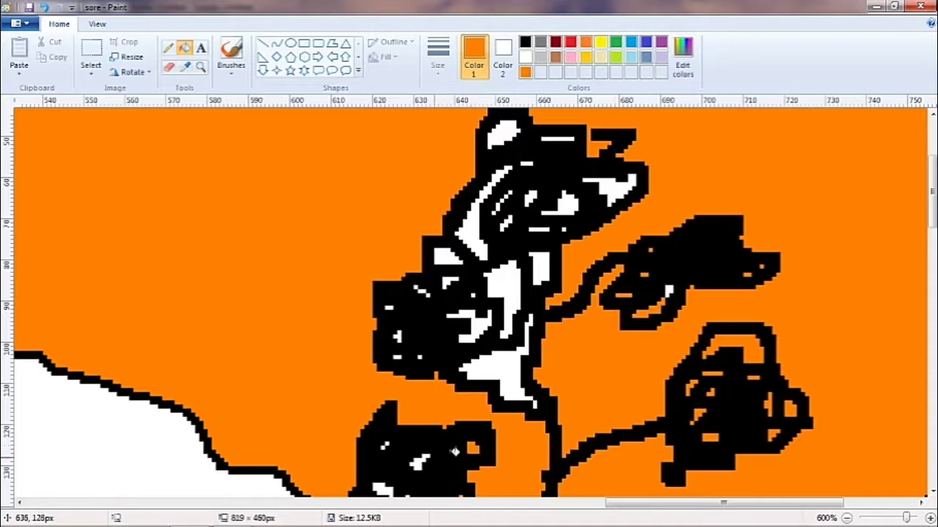
{"action": "left_click", "coordinate": [419, 460]}
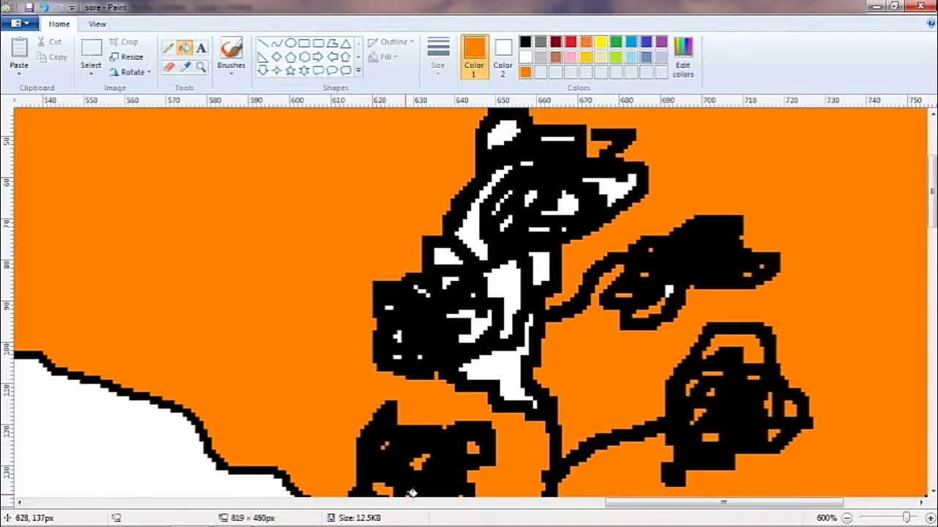
{"action": "left_click", "coordinate": [516, 362]}
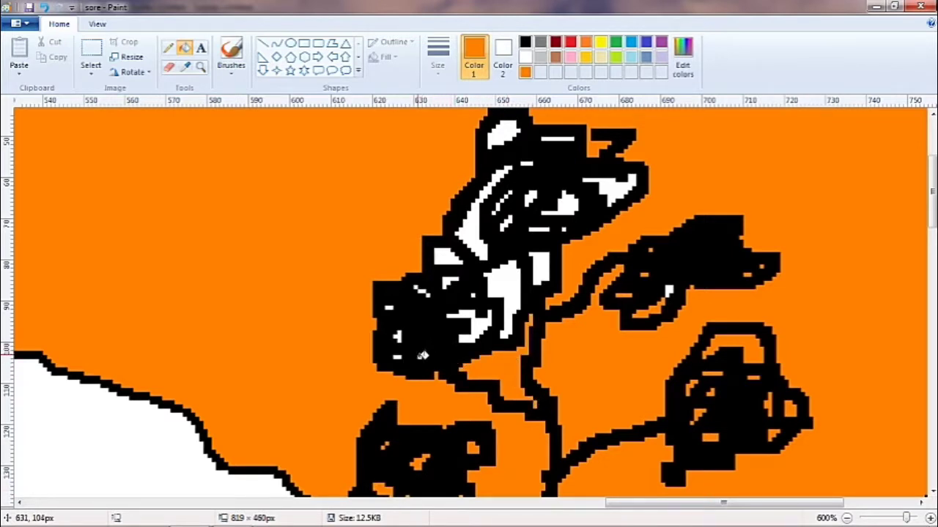
- Fill the white gaps in the middle left foliage clump and between it and the trunk with orange
{"action": "left_click", "coordinate": [423, 355]}
{"action": "key", "text": "ctrl+z"}
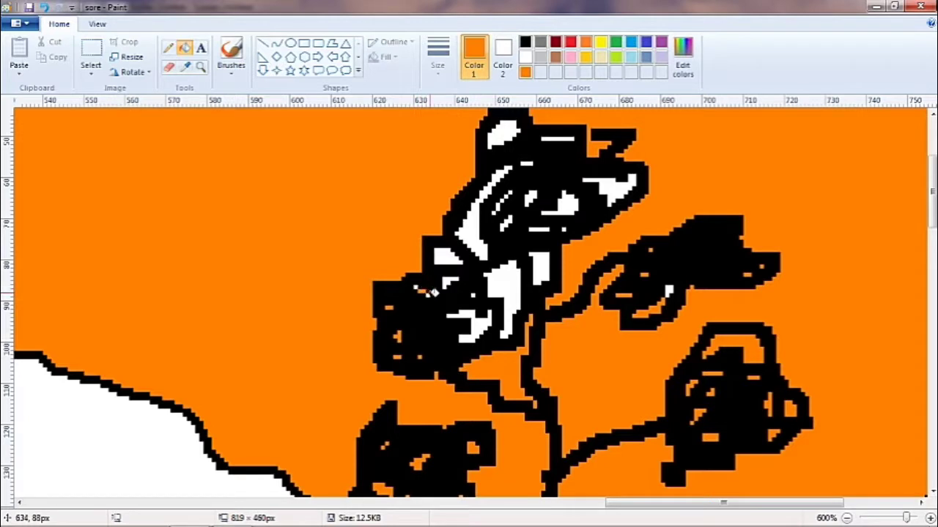
{"action": "left_click", "coordinate": [432, 293]}
{"action": "key", "text": "ctrl+z"}
{"action": "left_click", "coordinate": [483, 327]}
{"action": "left_click", "coordinate": [521, 293]}
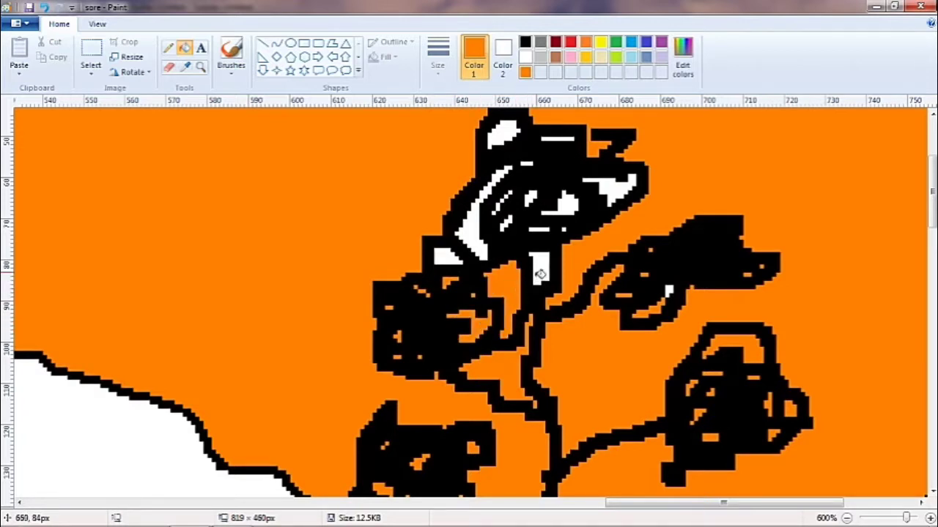
- Fill the three larger white gaps below and left of the tree's top foliage clump with orange
{"action": "left_click", "coordinate": [546, 265]}
{"action": "left_click", "coordinate": [484, 227]}
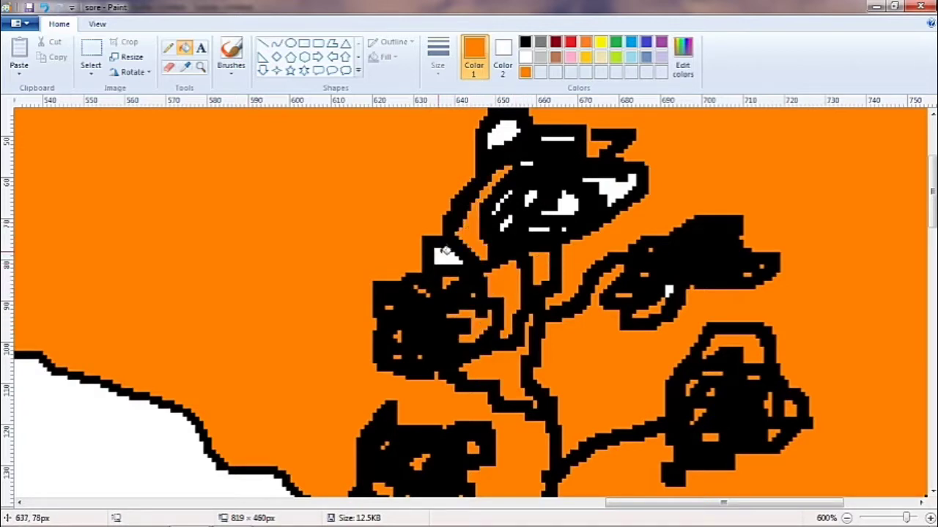
{"action": "left_click", "coordinate": [447, 255]}
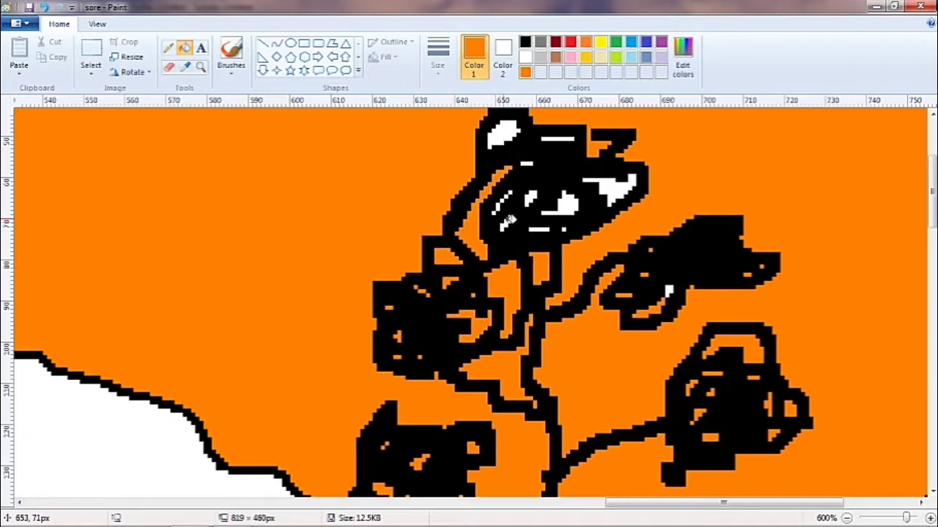
- Fill the white gaps in the lower left, bottom, centre and right parts of the tree's top foliage clump with orange
{"action": "left_click", "coordinate": [507, 220]}
{"action": "key", "text": "ctrl+z"}
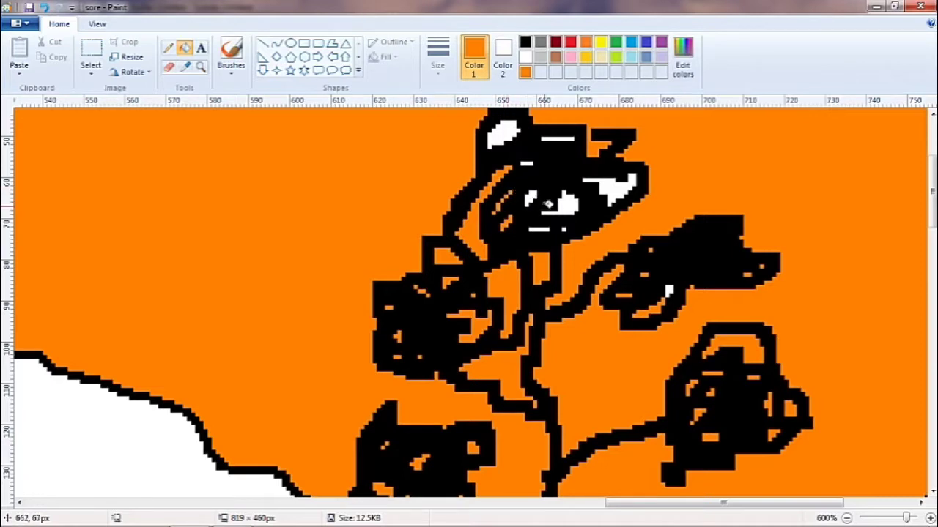
{"action": "left_click", "coordinate": [547, 228]}
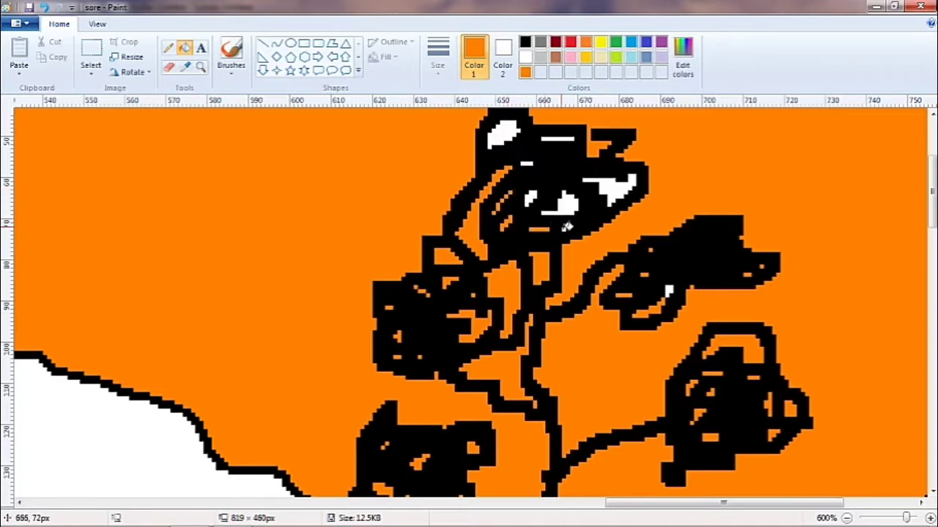
{"action": "left_click", "coordinate": [569, 207]}
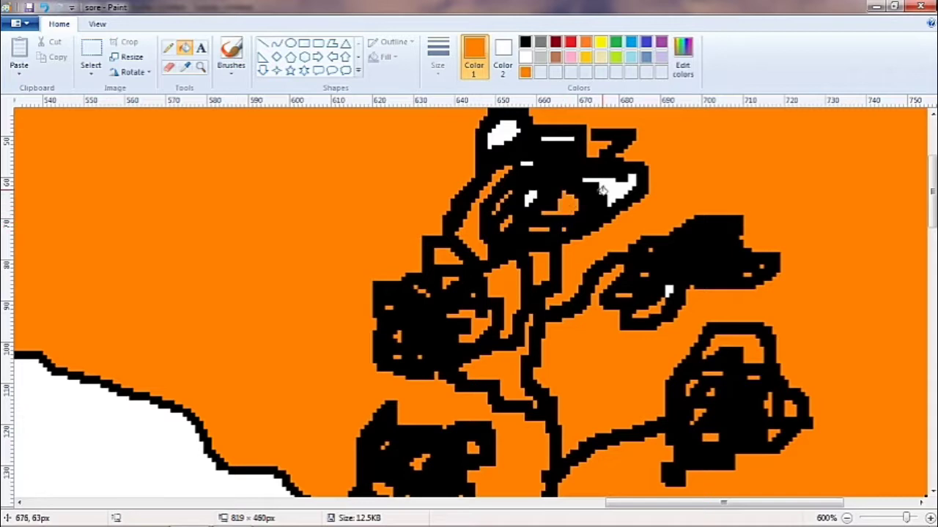
{"action": "left_click", "coordinate": [614, 187]}
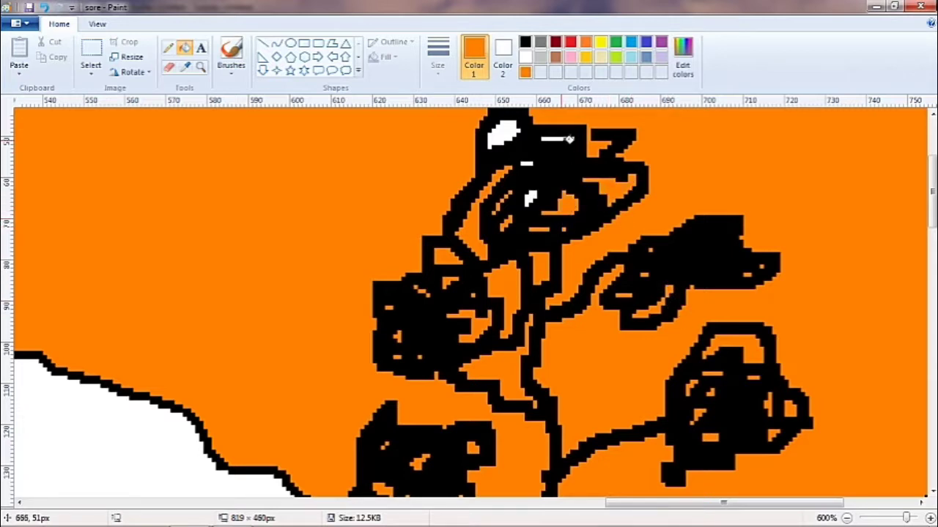
- Fill the thin and rounded gaps at the top of the tree and the small inner gap of the top foliage clump with orange
{"action": "left_click", "coordinate": [569, 137]}
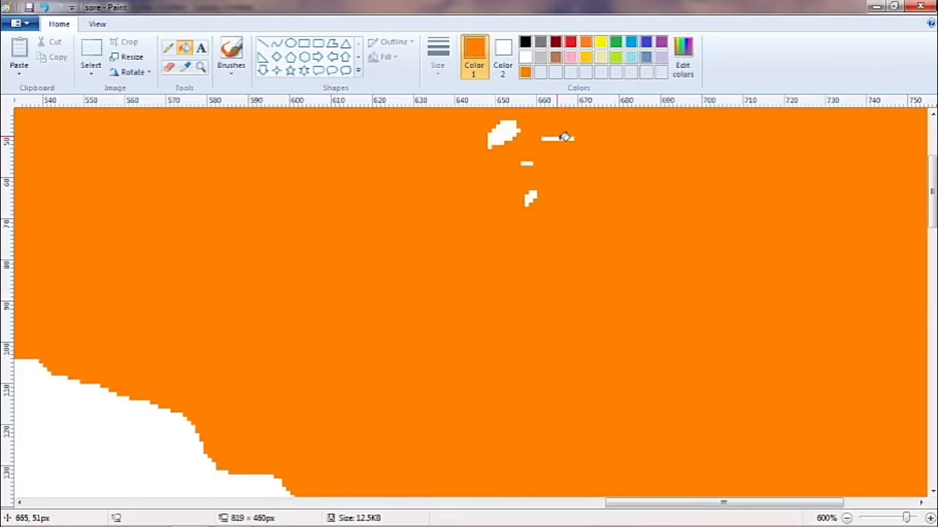
{"action": "key", "text": "ctrl+z"}
{"action": "left_click", "coordinate": [564, 137]}
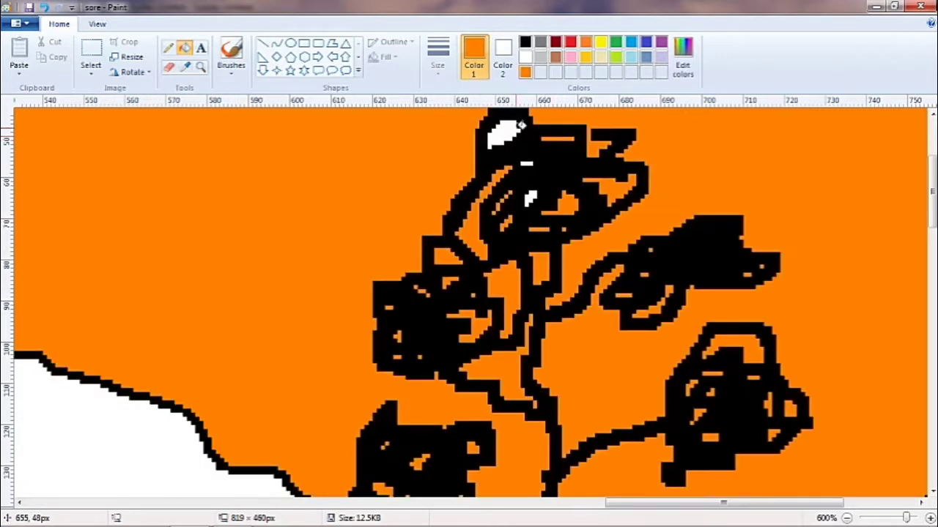
{"action": "left_click", "coordinate": [509, 132]}
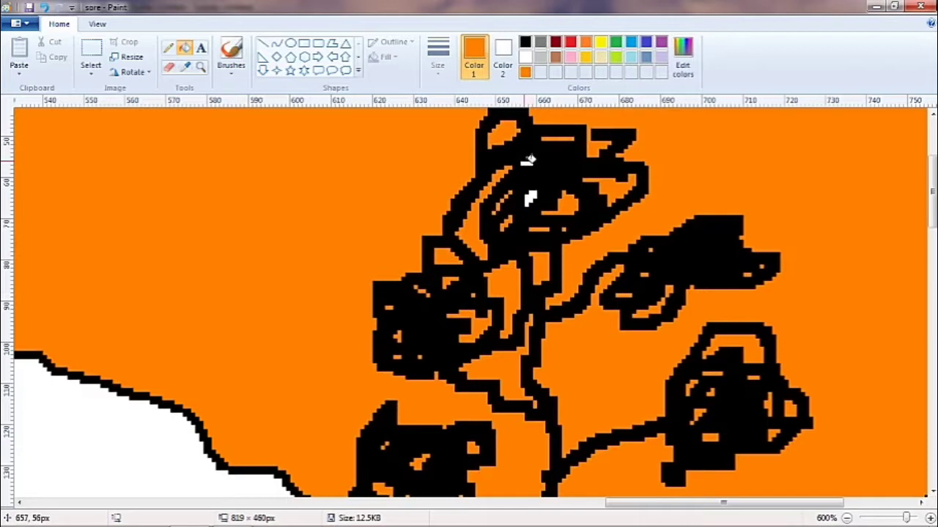
{"action": "left_click", "coordinate": [531, 198]}
- Fill the water area below the horizon, the right leaf's upper half and the left leaf's outer half with orange
{"action": "scroll", "coordinate": [930, 219], "scroll_direction": "down", "scroll_amount": 3}
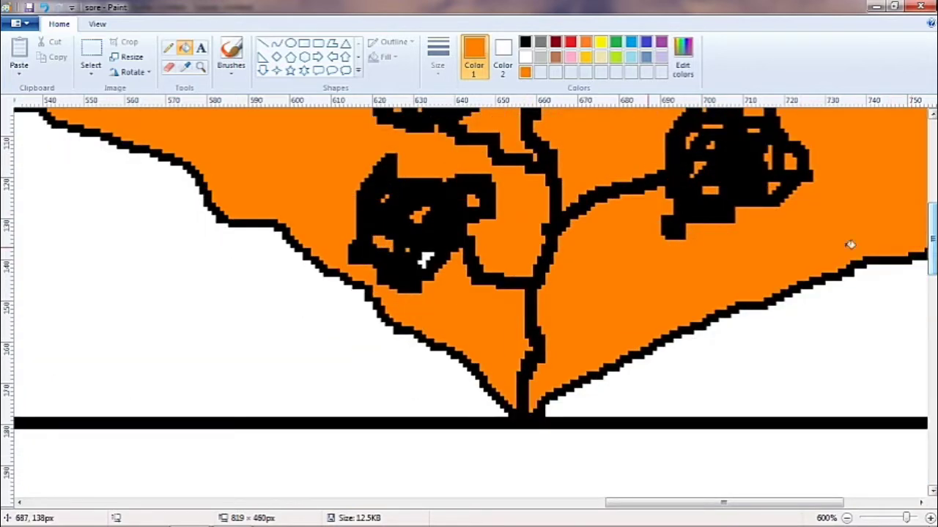
{"action": "scroll", "coordinate": [479, 241], "scroll_direction": "down", "scroll_amount": 4}
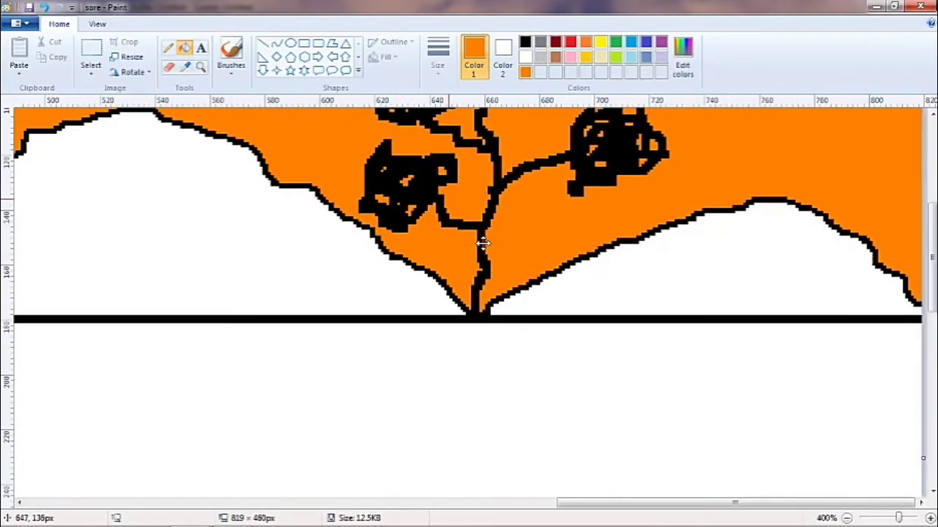
{"action": "scroll", "coordinate": [483, 242], "scroll_direction": "down", "scroll_amount": 1}
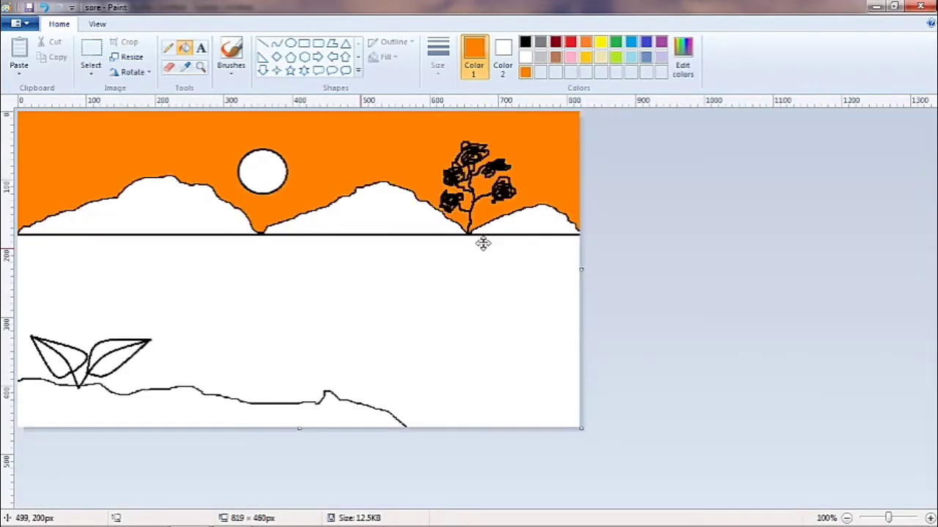
{"action": "left_click", "coordinate": [455, 273]}
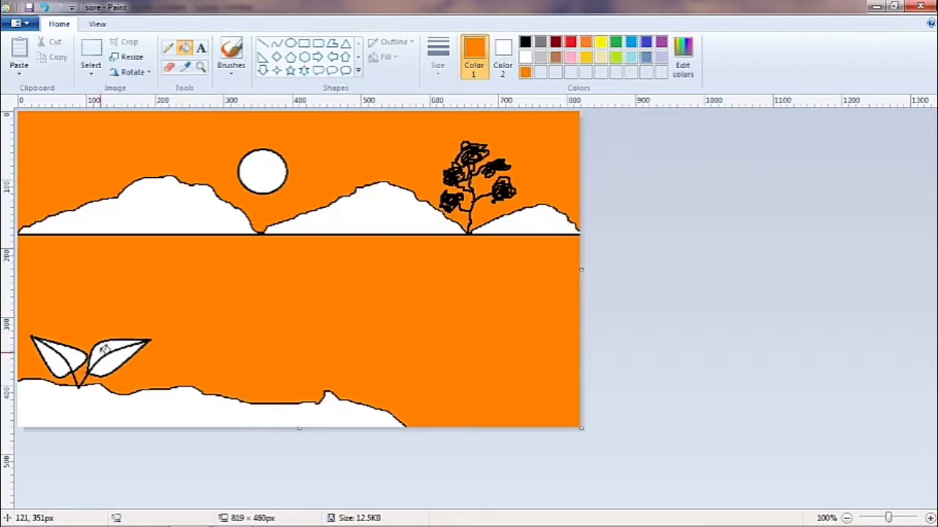
{"action": "left_click", "coordinate": [57, 357]}
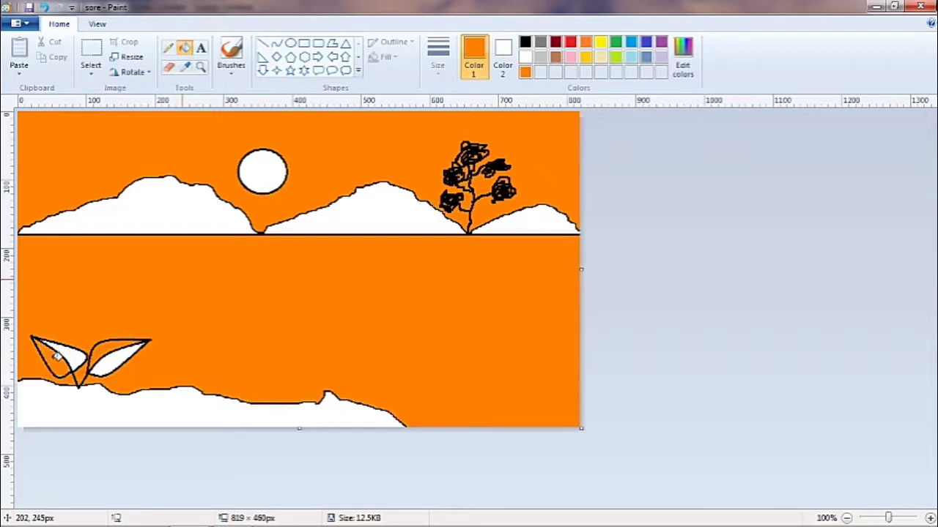
- Fill the right leaf's lower half and the ground below the shoreline with black
{"action": "left_click", "coordinate": [525, 42]}
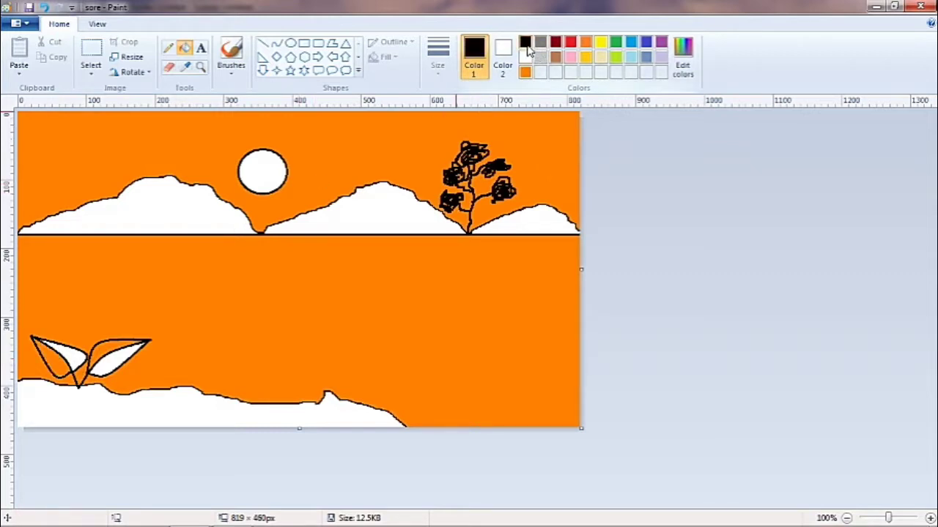
{"action": "left_click", "coordinate": [129, 354]}
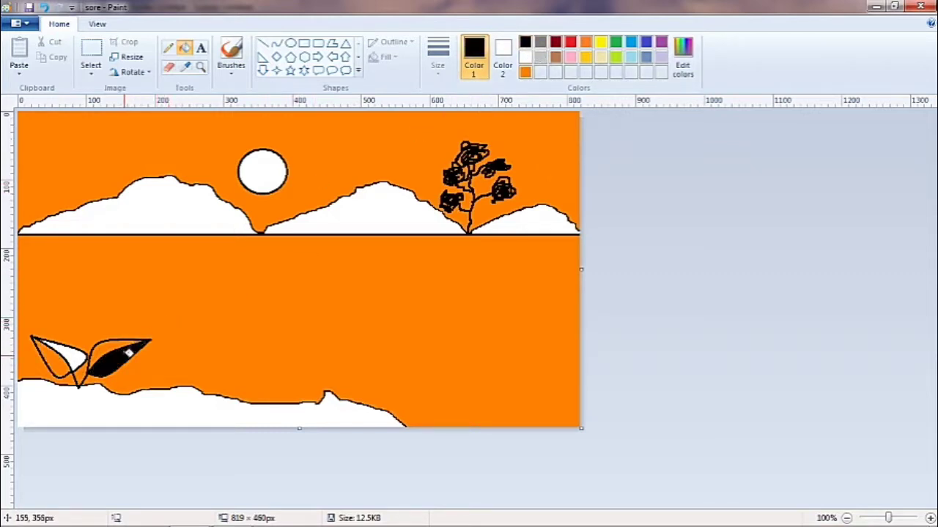
{"action": "left_click", "coordinate": [107, 410]}
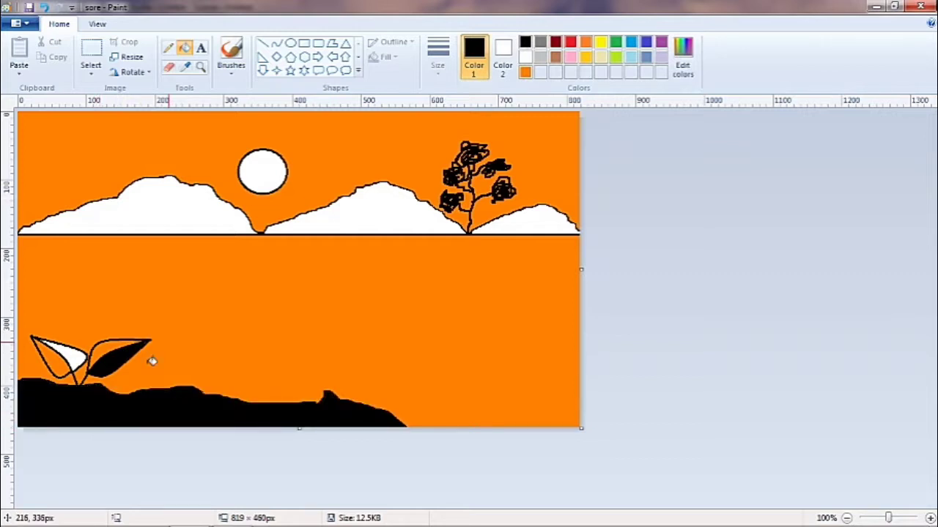
- Fill the white inner half of the left leaf and the tiny gap at its tip with black
{"action": "scroll", "coordinate": [186, 329], "scroll_direction": "up", "scroll_amount": 2}
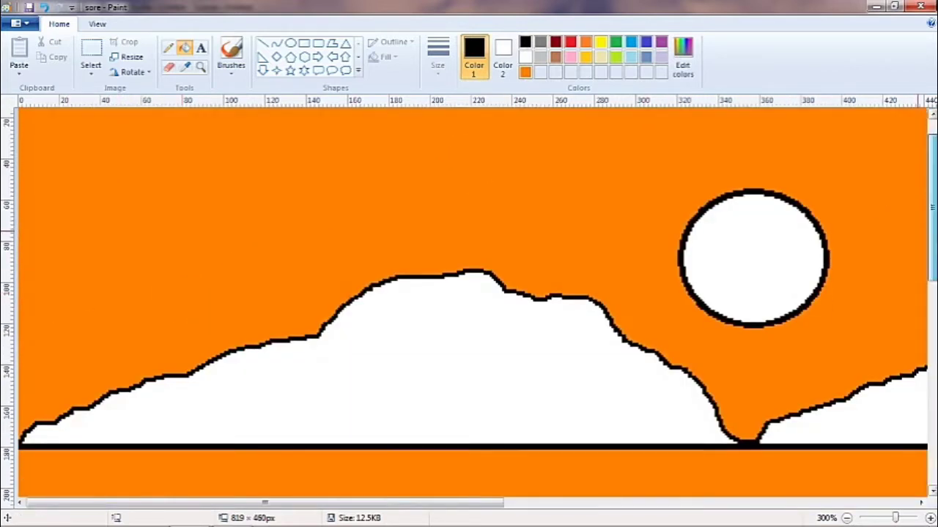
{"action": "scroll", "coordinate": [579, 386], "scroll_direction": "down", "scroll_amount": 5}
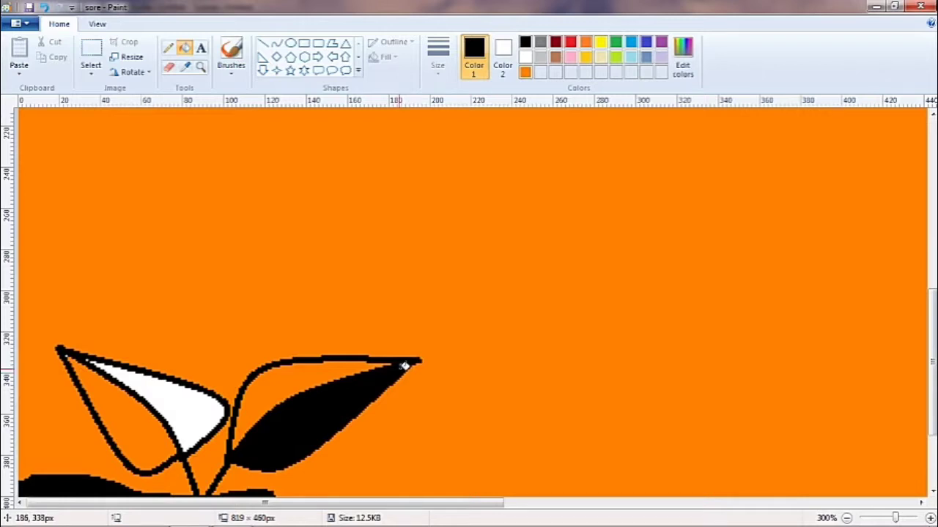
{"action": "scroll", "coordinate": [405, 365], "scroll_direction": "up", "scroll_amount": 3, "text": "ctrl"}
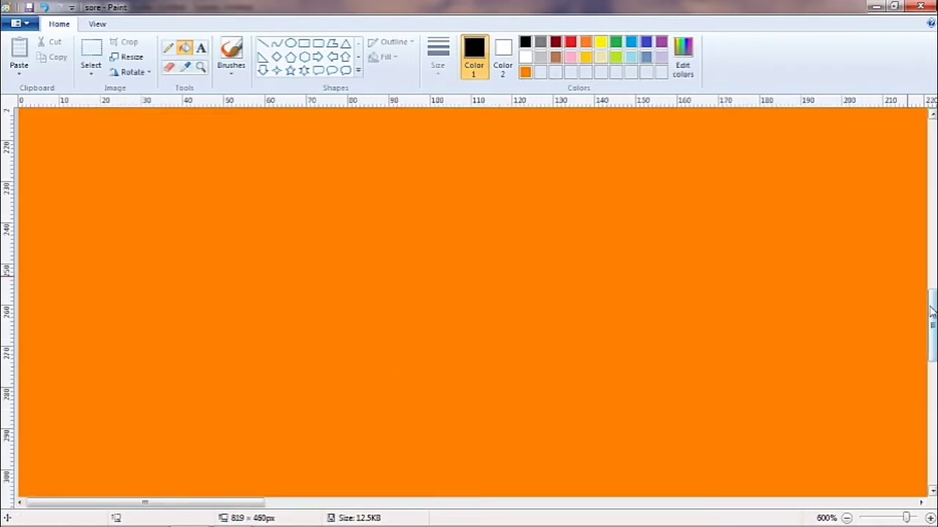
{"action": "left_click_drag", "start_coordinate": [931, 311], "coordinate": [931, 389]}
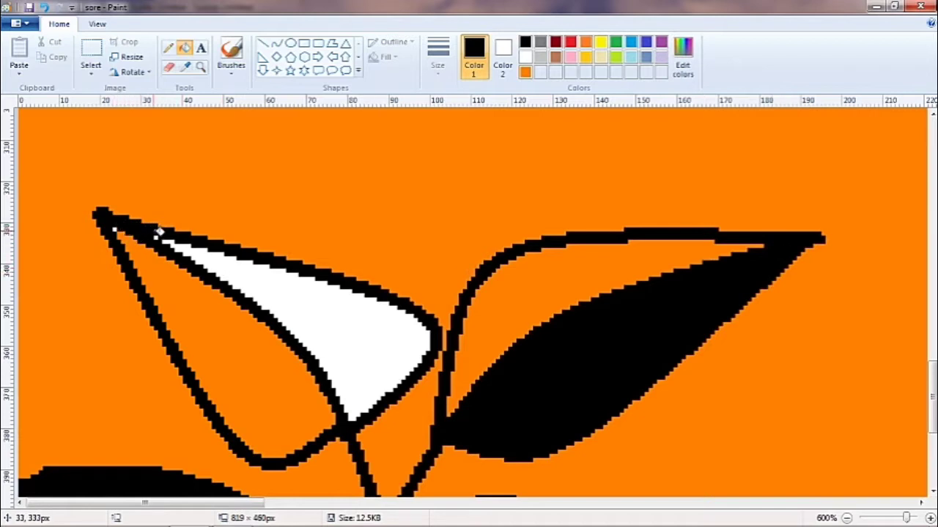
{"action": "left_click", "coordinate": [231, 264]}
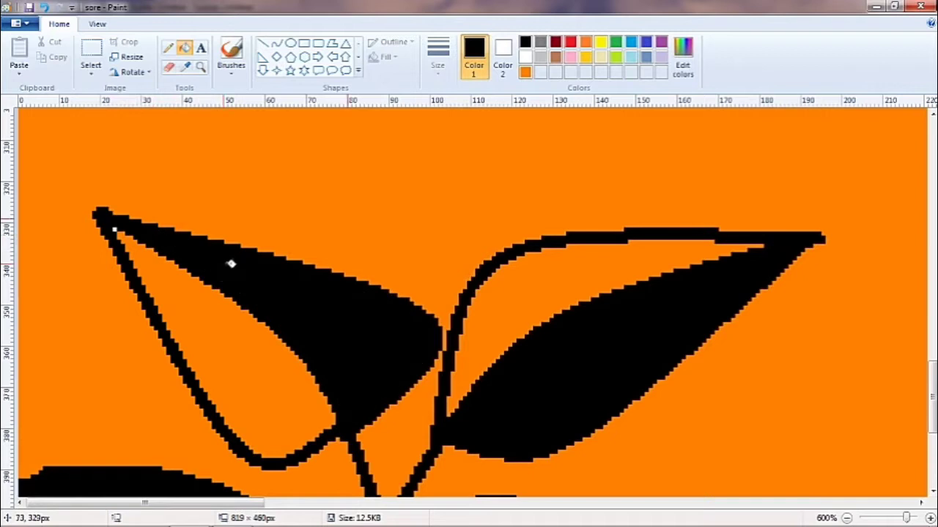
{"action": "left_click", "coordinate": [170, 67]}
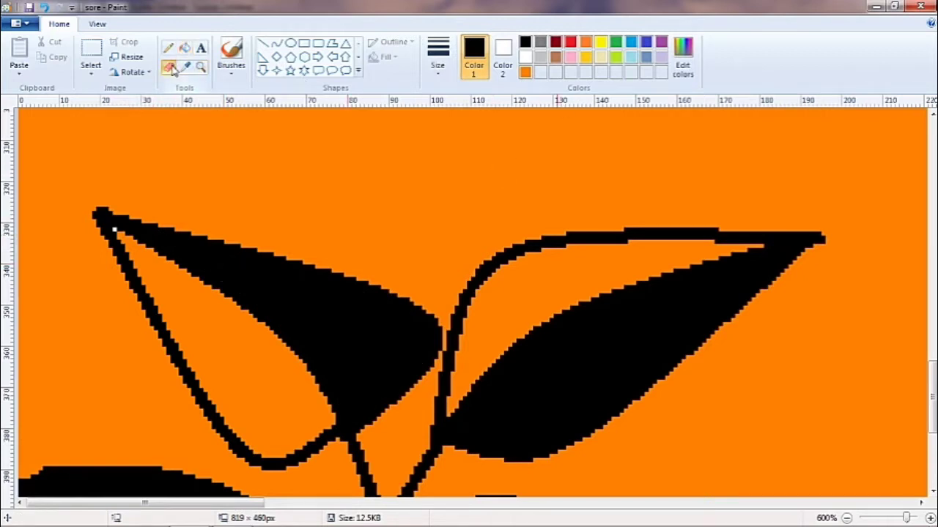
{"action": "left_click", "coordinate": [477, 81]}
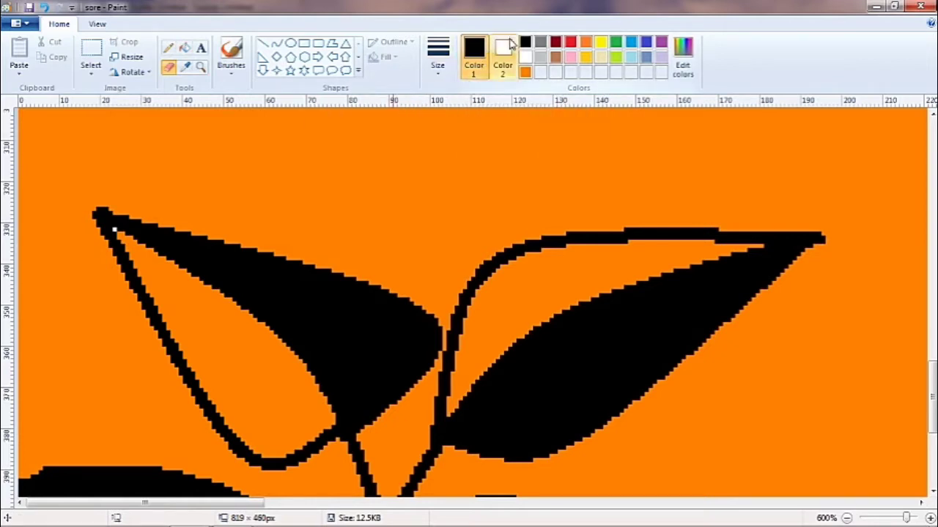
{"action": "left_click", "coordinate": [184, 49]}
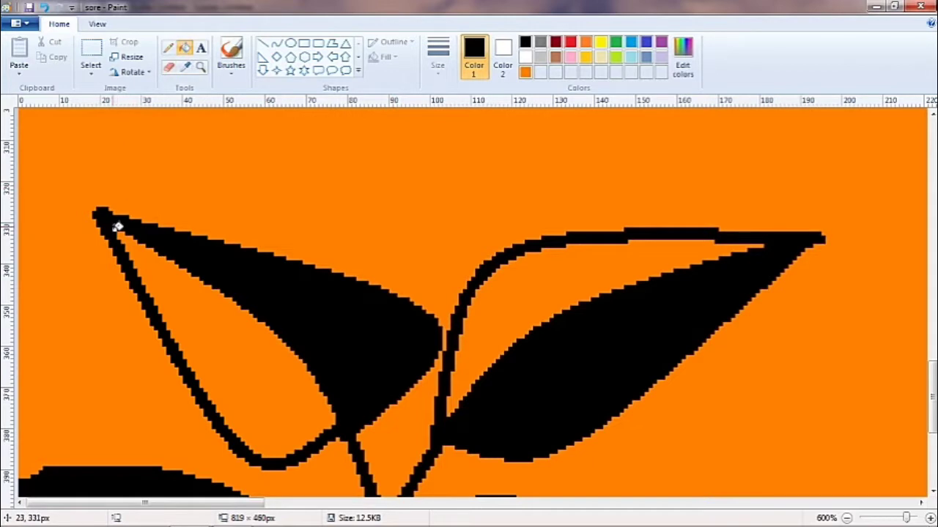
- Fill the three mountains with black and the sun with yellow
{"action": "scroll", "coordinate": [192, 224], "scroll_direction": "down", "scroll_amount": 3}
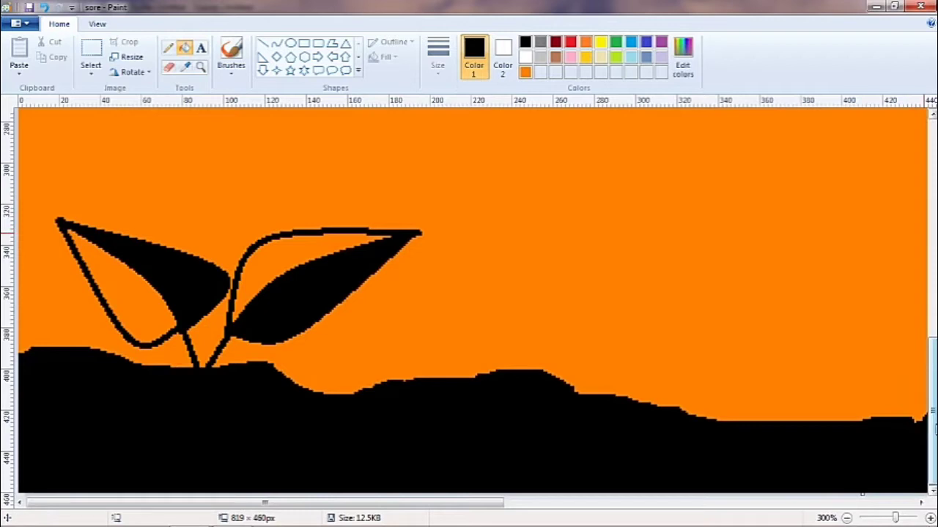
{"action": "scroll", "coordinate": [924, 411], "scroll_direction": "up", "scroll_amount": 3}
{"action": "scroll", "coordinate": [911, 370], "scroll_direction": "down", "scroll_amount": 2, "text": "ctrl"}
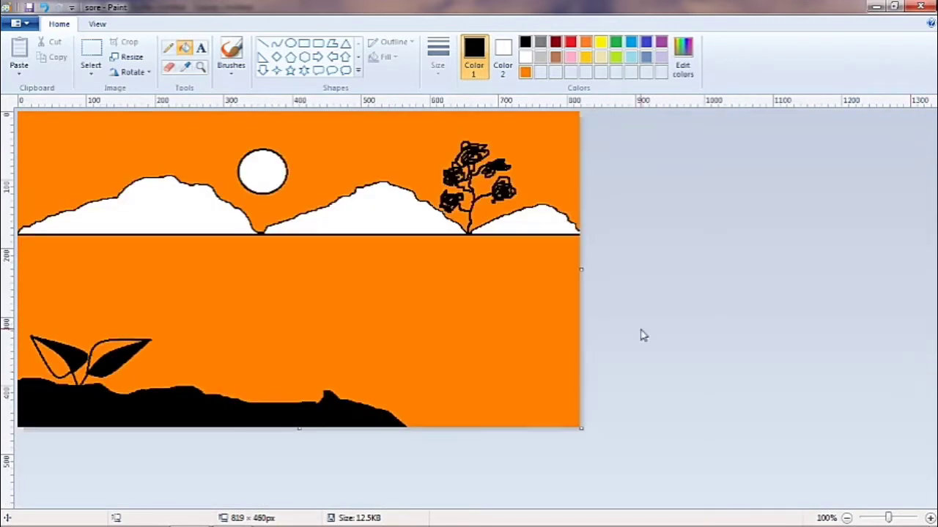
{"action": "left_click", "coordinate": [203, 190]}
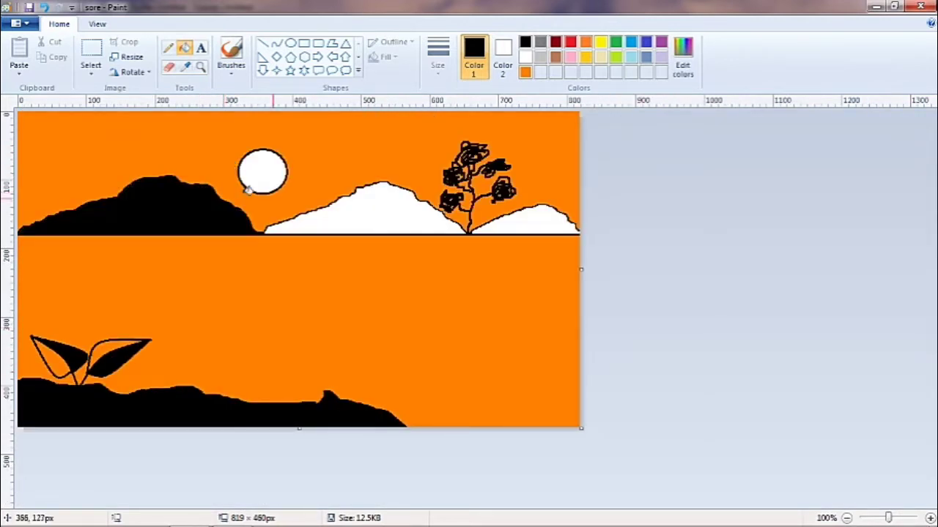
{"action": "left_click", "coordinate": [331, 210]}
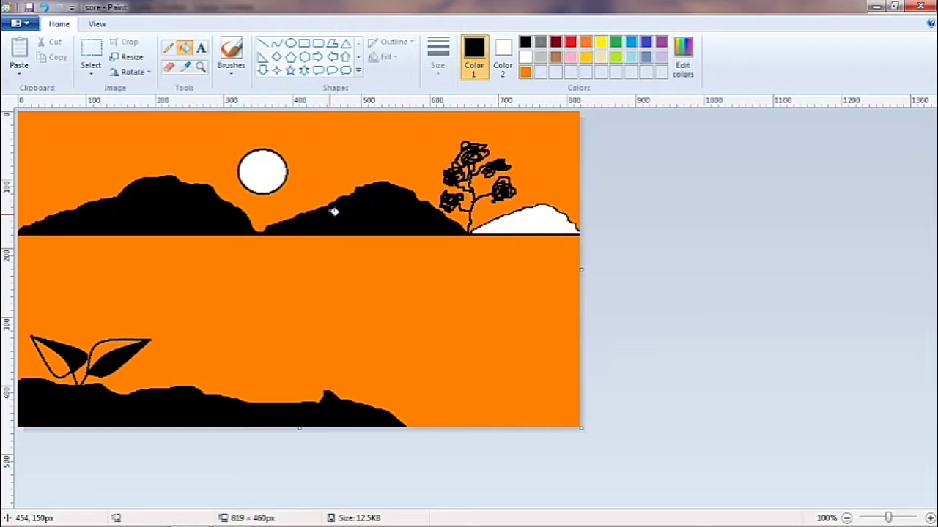
{"action": "left_click", "coordinate": [531, 217]}
{"action": "left_click", "coordinate": [599, 43]}
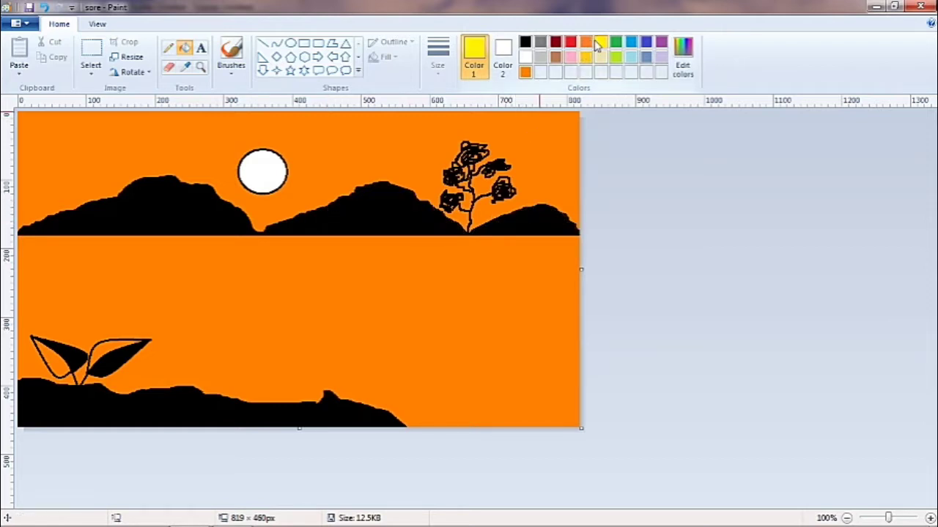
{"action": "left_click", "coordinate": [262, 166]}
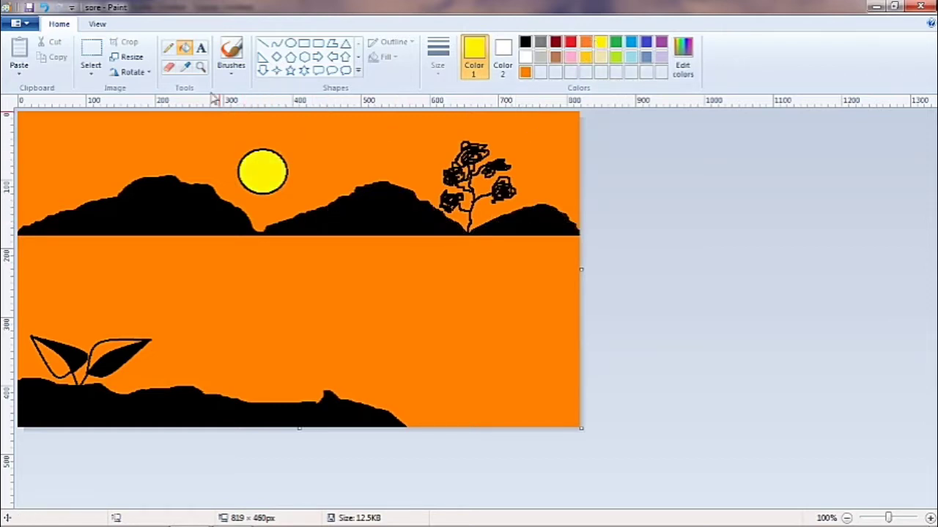
- Set the Pencil's line size and scribble a yellow zigzag reflection on the water below the sun, widening toward the shore
{"action": "left_click", "coordinate": [167, 49]}
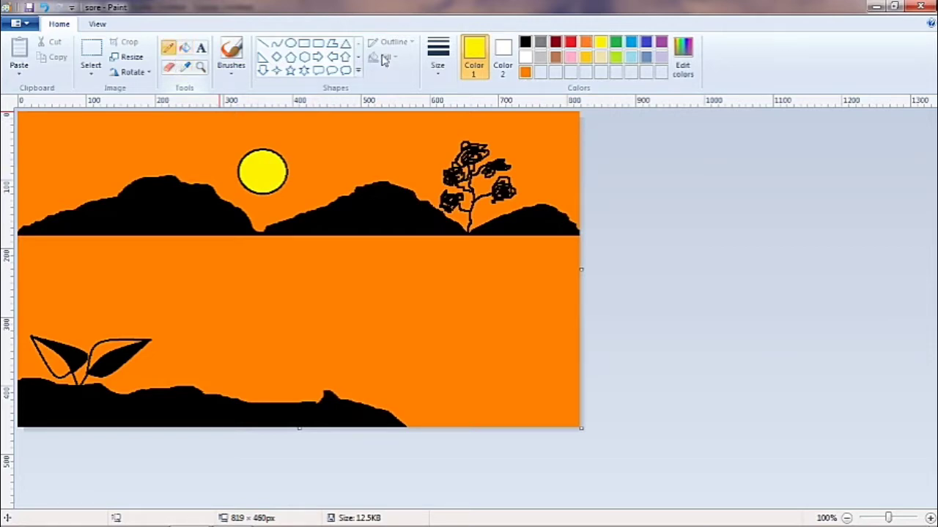
{"action": "left_click", "coordinate": [437, 70]}
{"action": "left_click", "coordinate": [464, 150]}
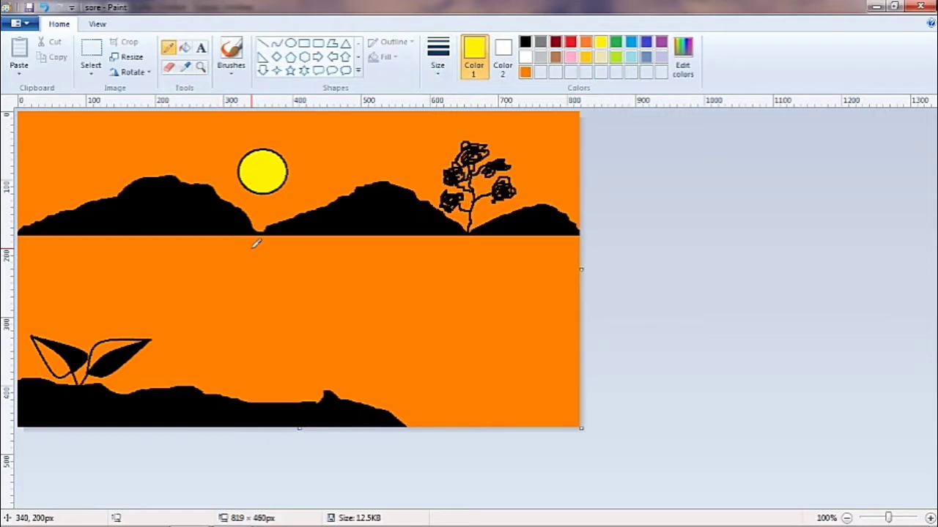
{"action": "mouse_move", "coordinate": [253, 247]}
{"action": "left_mouse_down"}
{"action": "mouse_move", "coordinate": [275, 252]}
{"action": "mouse_move", "coordinate": [236, 268]}
{"action": "mouse_move", "coordinate": [275, 268]}
{"action": "mouse_move", "coordinate": [242, 272]}
{"action": "mouse_move", "coordinate": [282, 267]}
{"action": "mouse_move", "coordinate": [240, 288]}
{"action": "mouse_move", "coordinate": [274, 288]}
{"action": "mouse_move", "coordinate": [235, 292]}
{"action": "mouse_move", "coordinate": [290, 305]}
{"action": "mouse_move", "coordinate": [222, 311]}
{"action": "mouse_move", "coordinate": [243, 317]}
{"action": "mouse_move", "coordinate": [250, 333]}
{"action": "mouse_move", "coordinate": [295, 328]}
{"action": "mouse_move", "coordinate": [239, 321]}
{"action": "mouse_move", "coordinate": [307, 313]}
{"action": "mouse_move", "coordinate": [240, 311]}
{"action": "mouse_move", "coordinate": [256, 287]}
{"action": "left_mouse_up"}
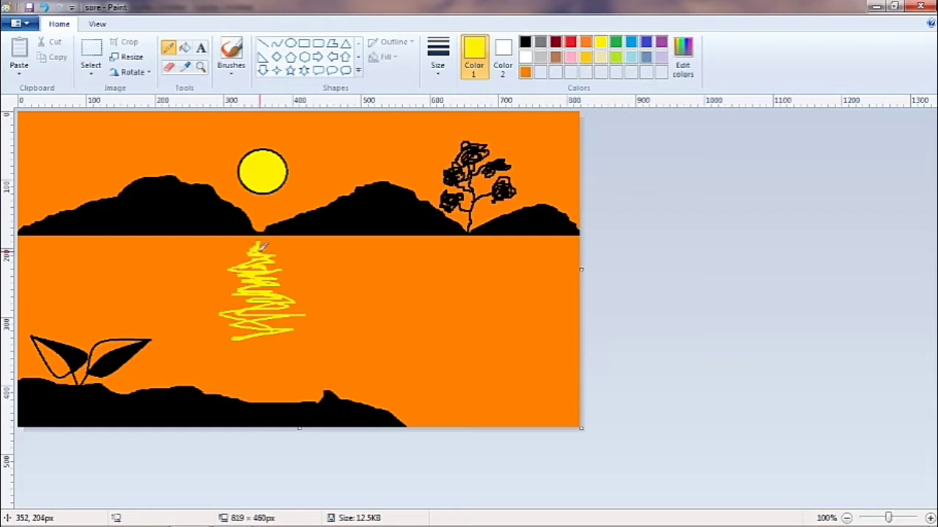
{"action": "mouse_move", "coordinate": [270, 250]}
{"action": "left_mouse_down"}
{"action": "mouse_move", "coordinate": [289, 262]}
{"action": "mouse_move", "coordinate": [218, 283]}
{"action": "mouse_move", "coordinate": [293, 286]}
{"action": "mouse_move", "coordinate": [231, 299]}
{"action": "mouse_move", "coordinate": [266, 300]}
{"action": "mouse_move", "coordinate": [205, 303]}
{"action": "mouse_move", "coordinate": [274, 303]}
{"action": "mouse_move", "coordinate": [213, 317]}
{"action": "mouse_move", "coordinate": [307, 308]}
{"action": "mouse_move", "coordinate": [249, 321]}
{"action": "mouse_move", "coordinate": [282, 326]}
{"action": "mouse_move", "coordinate": [224, 349]}
{"action": "mouse_move", "coordinate": [251, 353]}
{"action": "mouse_move", "coordinate": [258, 347]}
{"action": "mouse_move", "coordinate": [206, 335]}
{"action": "mouse_move", "coordinate": [358, 336]}
{"action": "mouse_move", "coordinate": [240, 322]}
{"action": "mouse_move", "coordinate": [252, 312]}
{"action": "mouse_move", "coordinate": [169, 326]}
{"action": "mouse_move", "coordinate": [261, 318]}
{"action": "mouse_move", "coordinate": [177, 333]}
{"action": "mouse_move", "coordinate": [306, 329]}
{"action": "mouse_move", "coordinate": [249, 328]}
{"action": "mouse_move", "coordinate": [301, 317]}
{"action": "mouse_move", "coordinate": [266, 321]}
{"action": "mouse_move", "coordinate": [292, 332]}
{"action": "mouse_move", "coordinate": [194, 345]}
{"action": "mouse_move", "coordinate": [294, 343]}
{"action": "mouse_move", "coordinate": [236, 346]}
{"action": "mouse_move", "coordinate": [316, 355]}
{"action": "mouse_move", "coordinate": [252, 352]}
{"action": "mouse_move", "coordinate": [210, 350]}
{"action": "mouse_move", "coordinate": [326, 334]}
{"action": "left_mouse_up"}
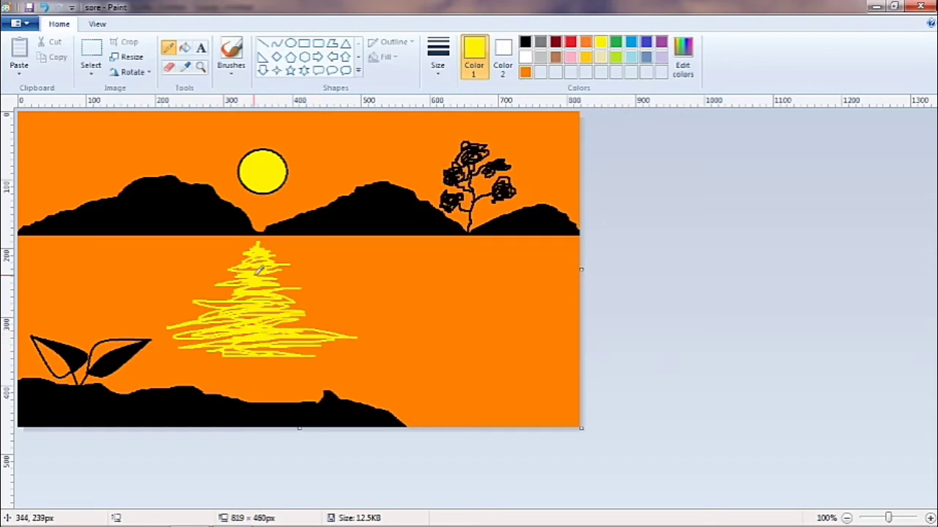